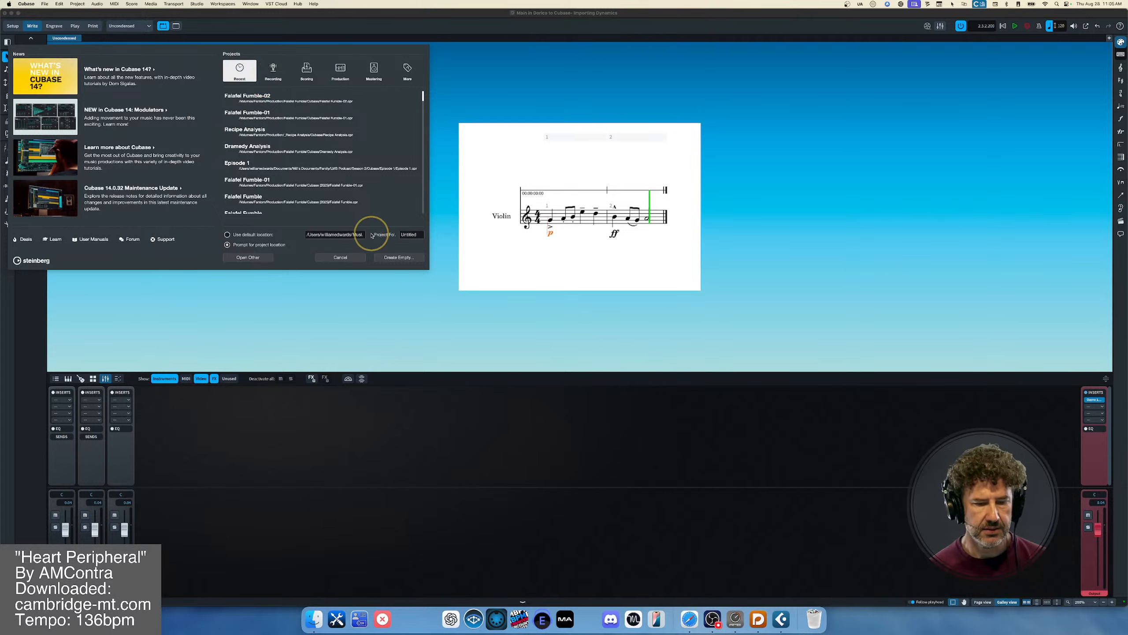
- Start a Dorico project import from the file import options instead of creating an empty project
{"action": "left_click", "coordinate": [391, 258]}
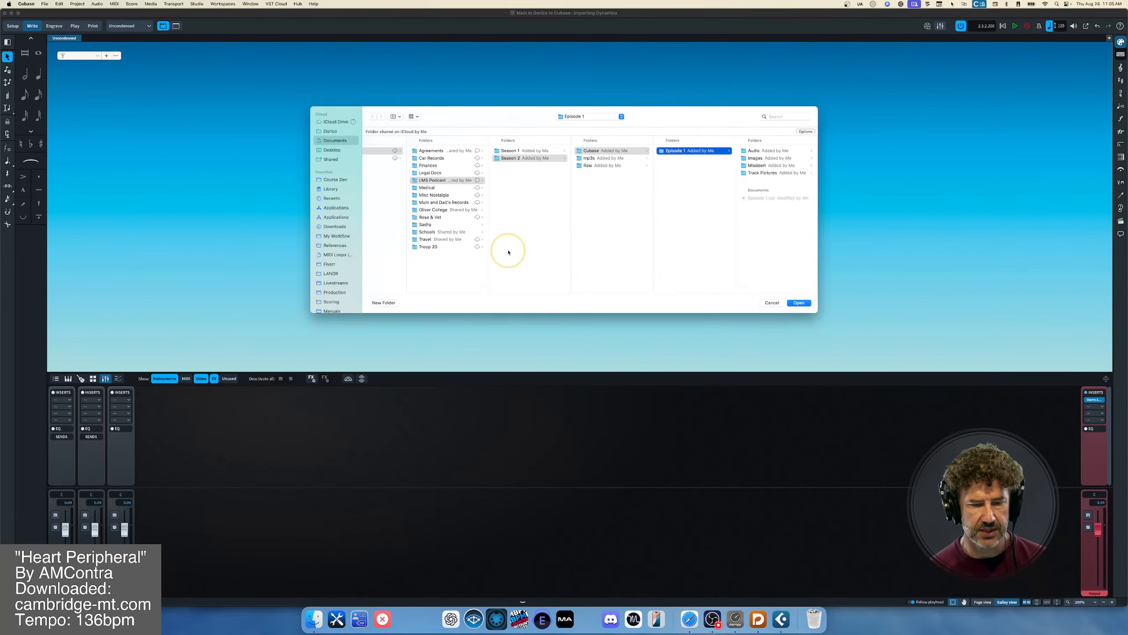
{"action": "left_click", "coordinate": [773, 303]}
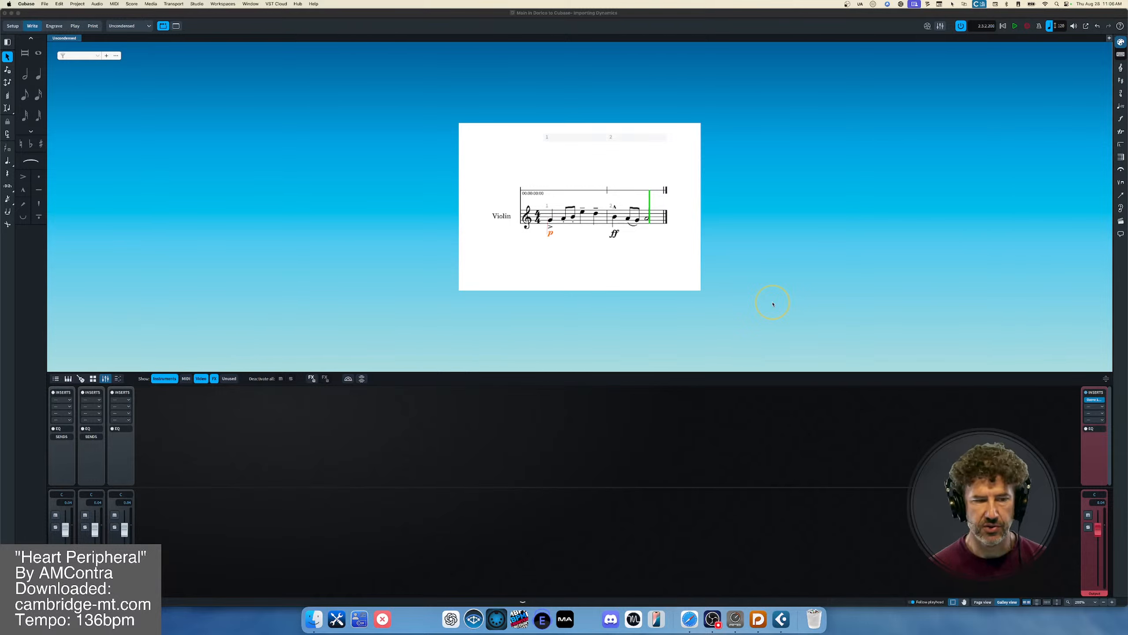
{"action": "left_click", "coordinate": [45, 4]}
{"action": "left_click", "coordinate": [66, 146]}
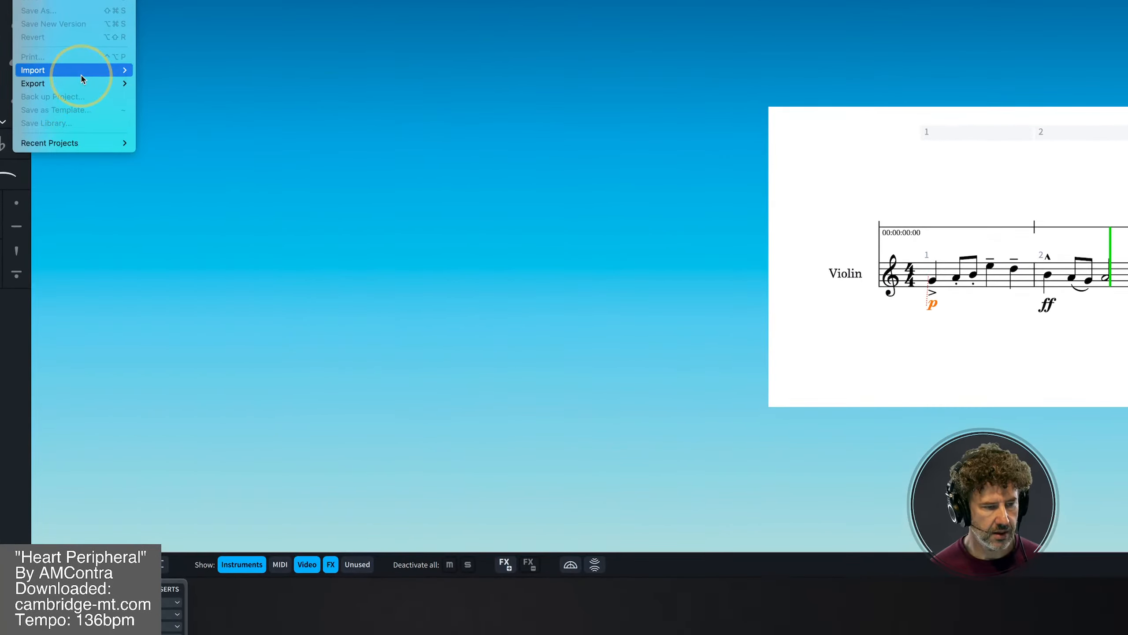
{"action": "mouse_move", "coordinate": [76, 96]}
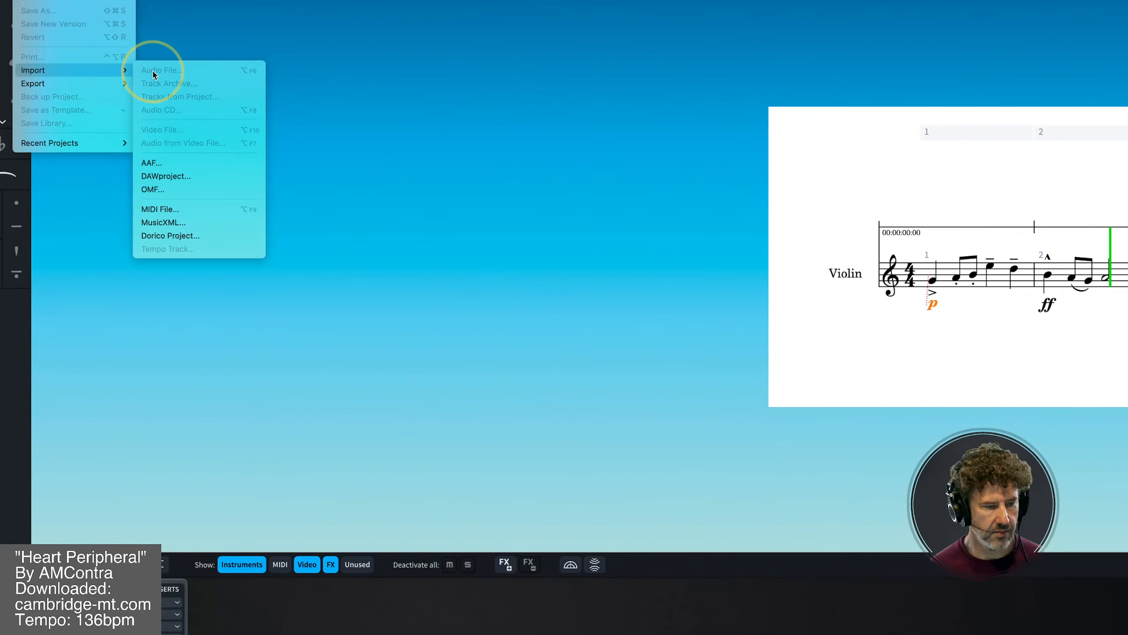
{"action": "left_click", "coordinate": [160, 235]}
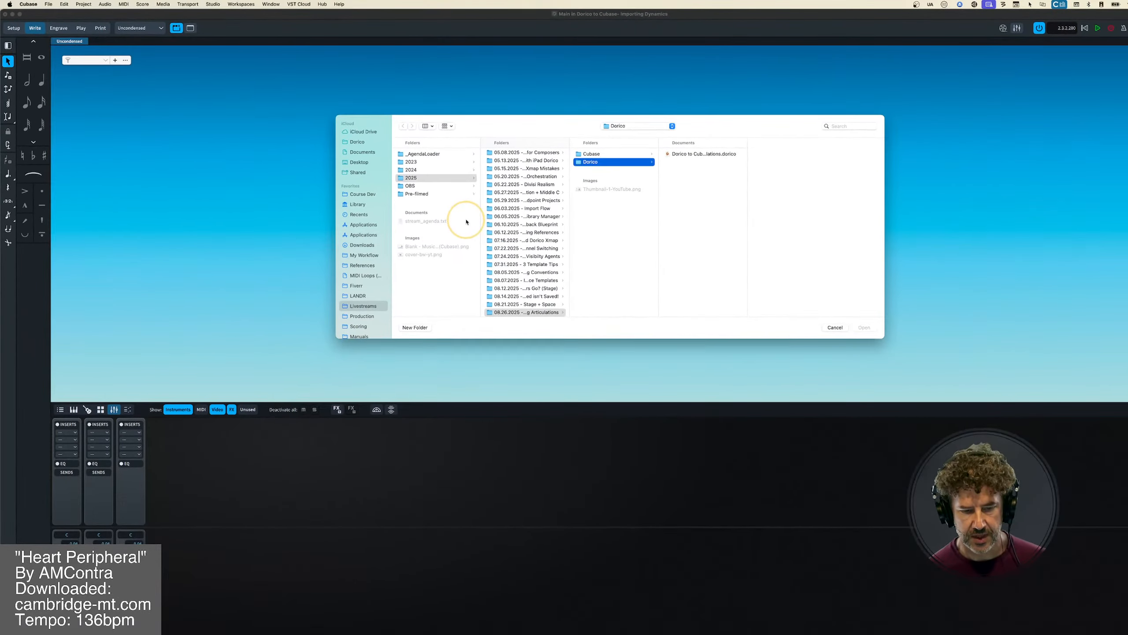
- Choose the Dorico to Cubase importing dynamics file from the Dorico subfolder of the 08.28.2025 folder for import
{"action": "scroll", "coordinate": [523, 267], "scroll_direction": "down", "scroll_amount": 2}
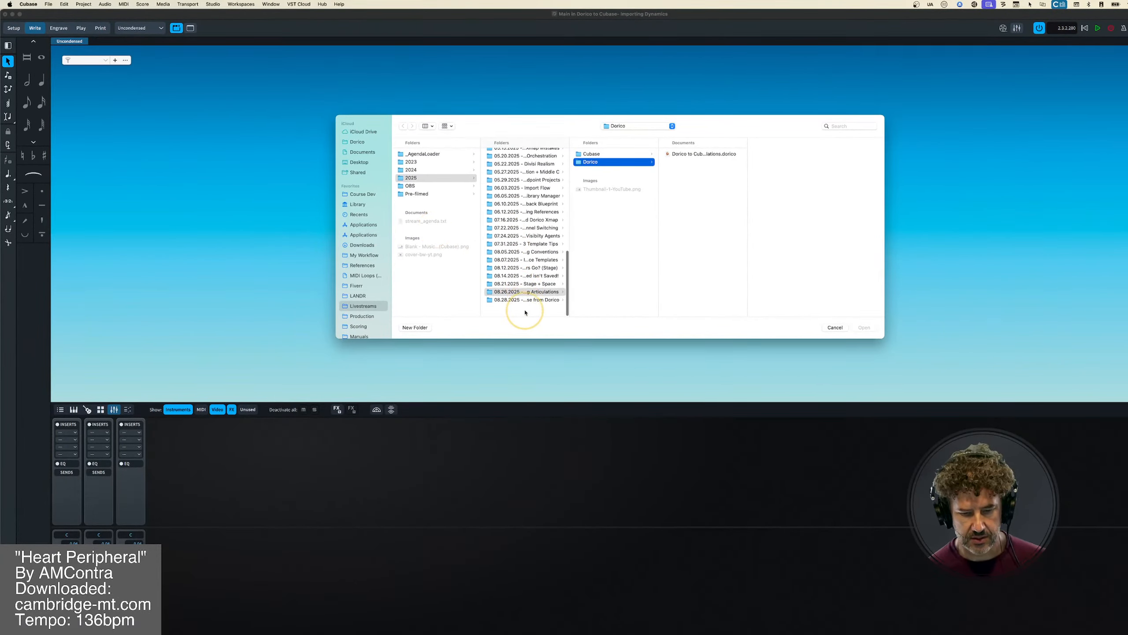
{"action": "left_click", "coordinate": [522, 309]}
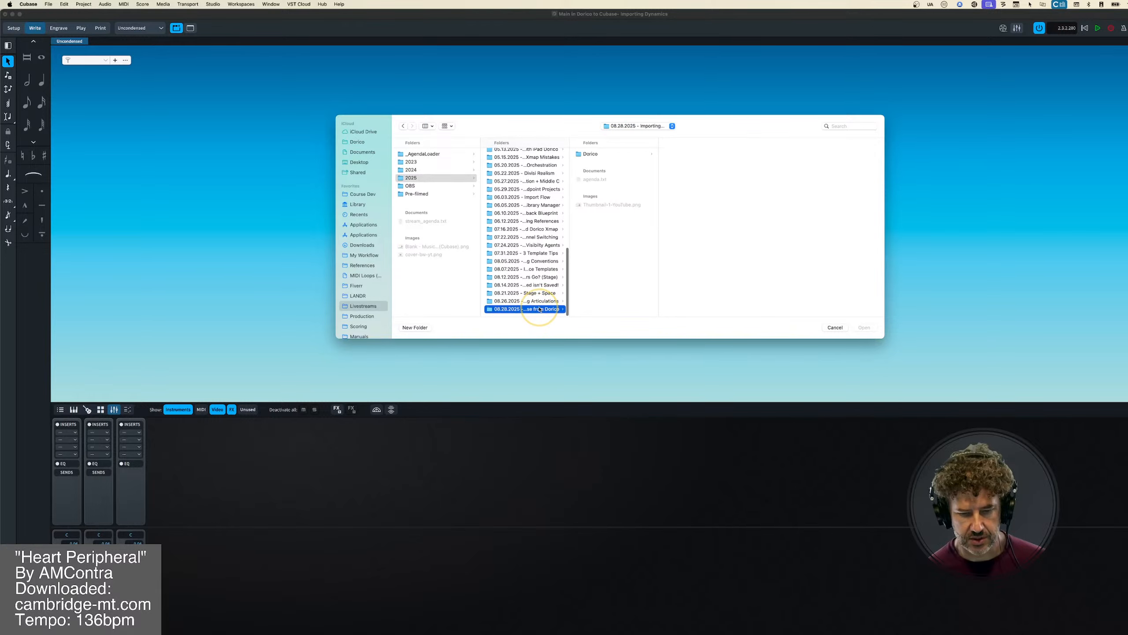
{"action": "left_click", "coordinate": [596, 154]}
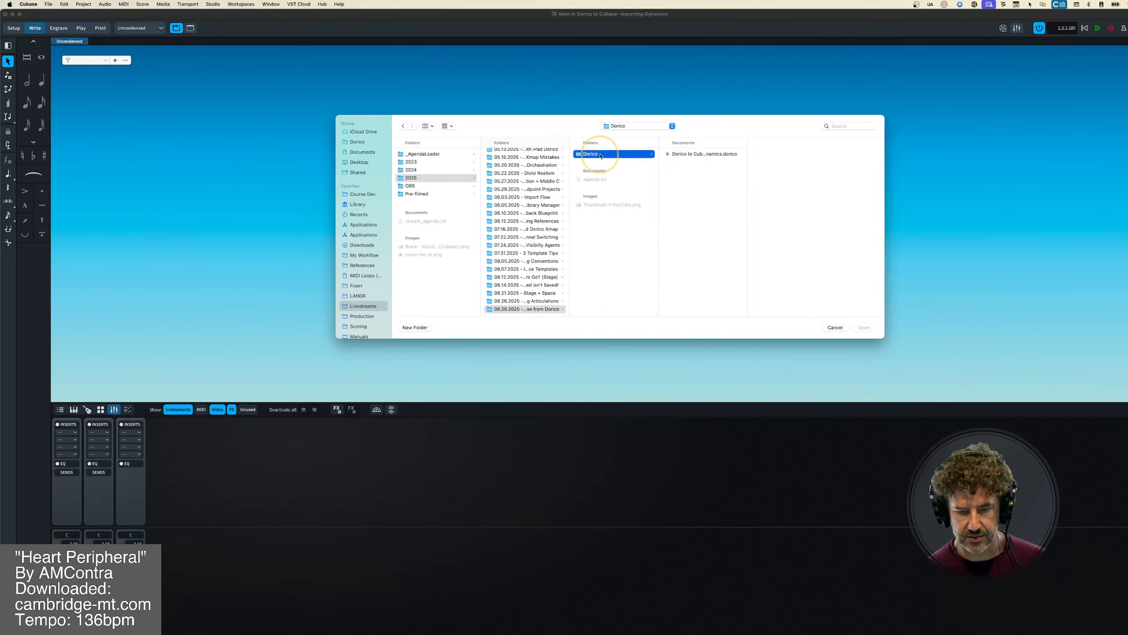
{"action": "left_click", "coordinate": [493, 17]}
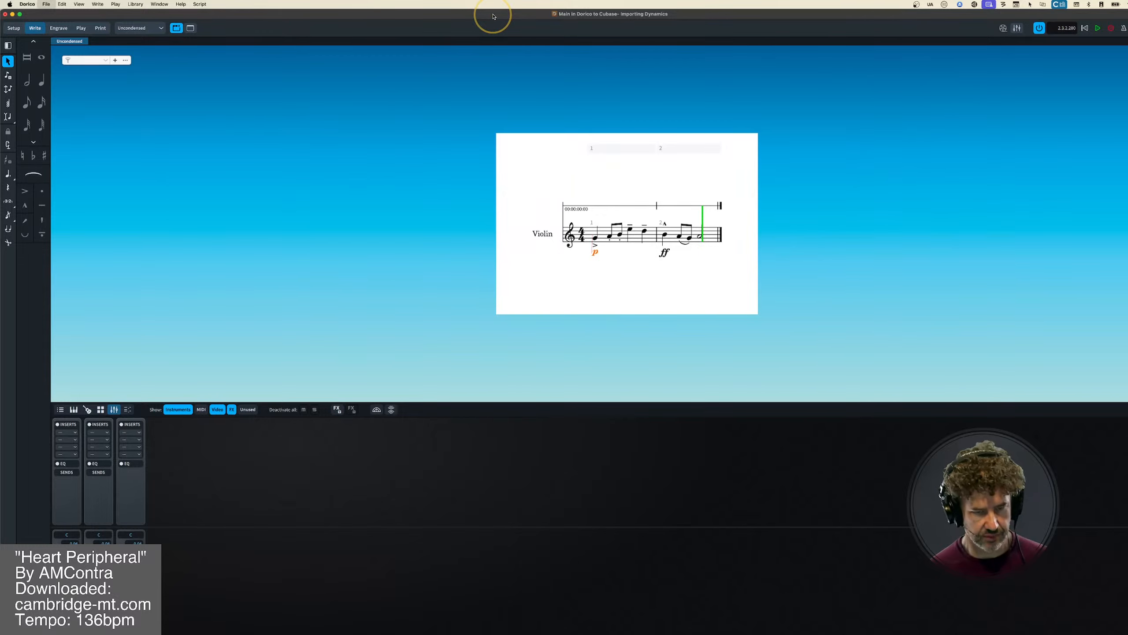
{"action": "key", "text": "super+Tab"}
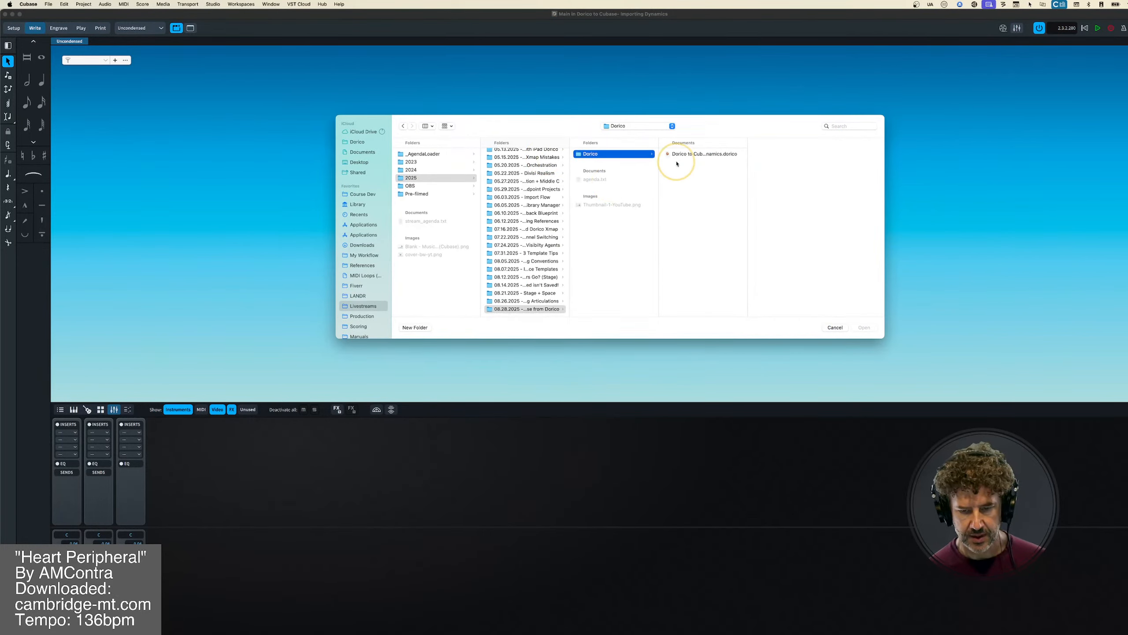
{"action": "left_click", "coordinate": [691, 154]}
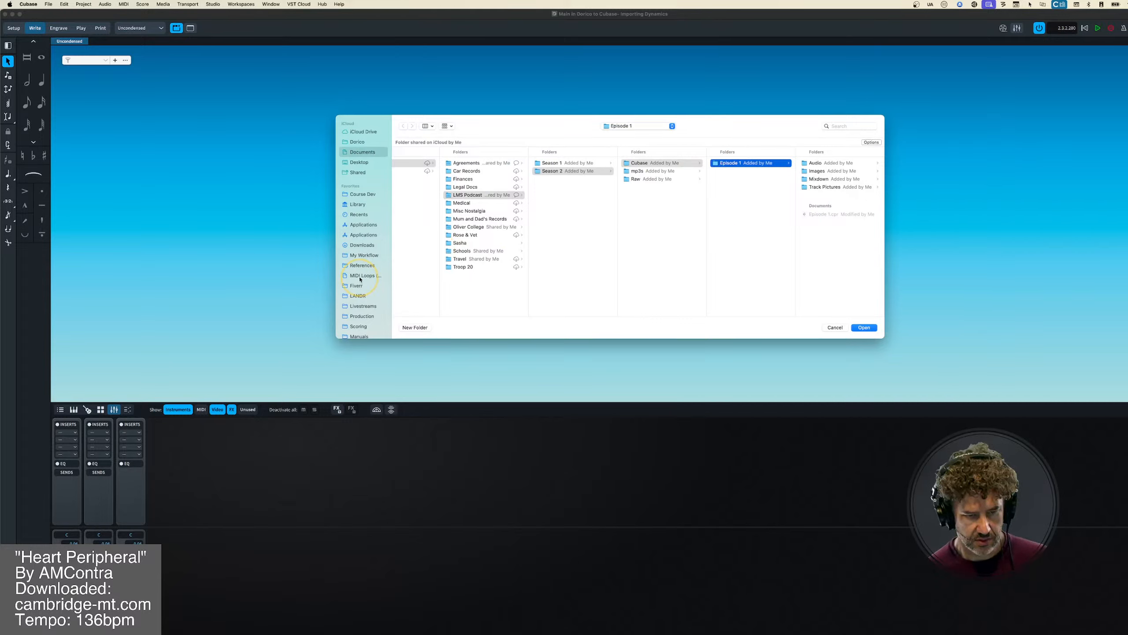
- Browse to the 08.28.2025 folder within Livestreams 2025 for the new project's location
{"action": "scroll", "coordinate": [360, 279], "scroll_direction": "down", "scroll_amount": 5}
{"action": "left_click", "coordinate": [363, 144]}
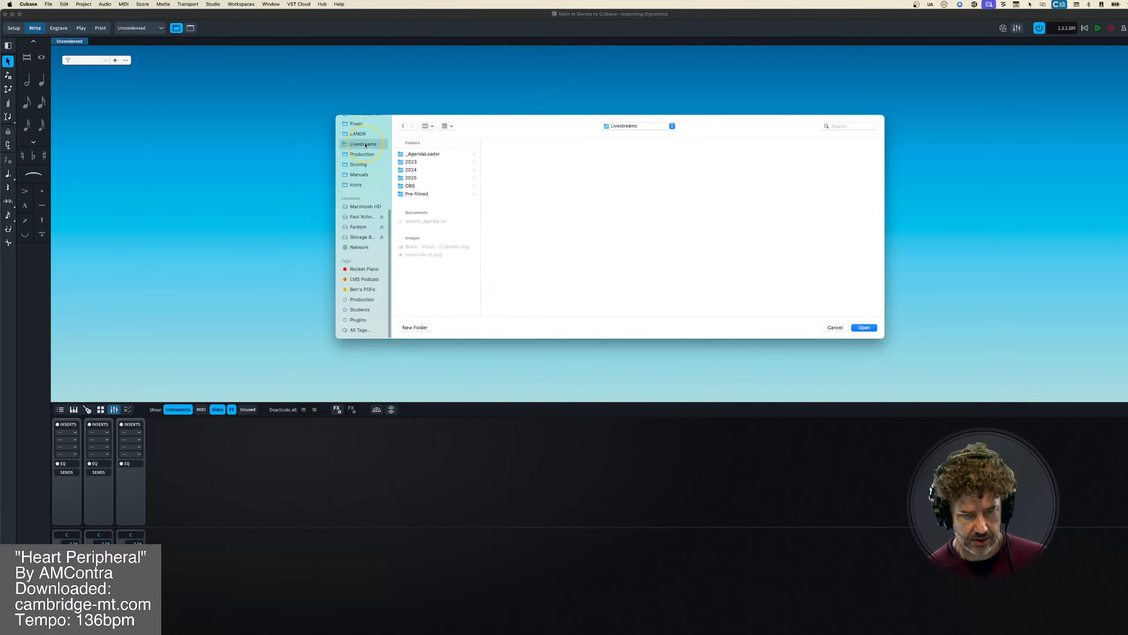
{"action": "left_click", "coordinate": [412, 178]}
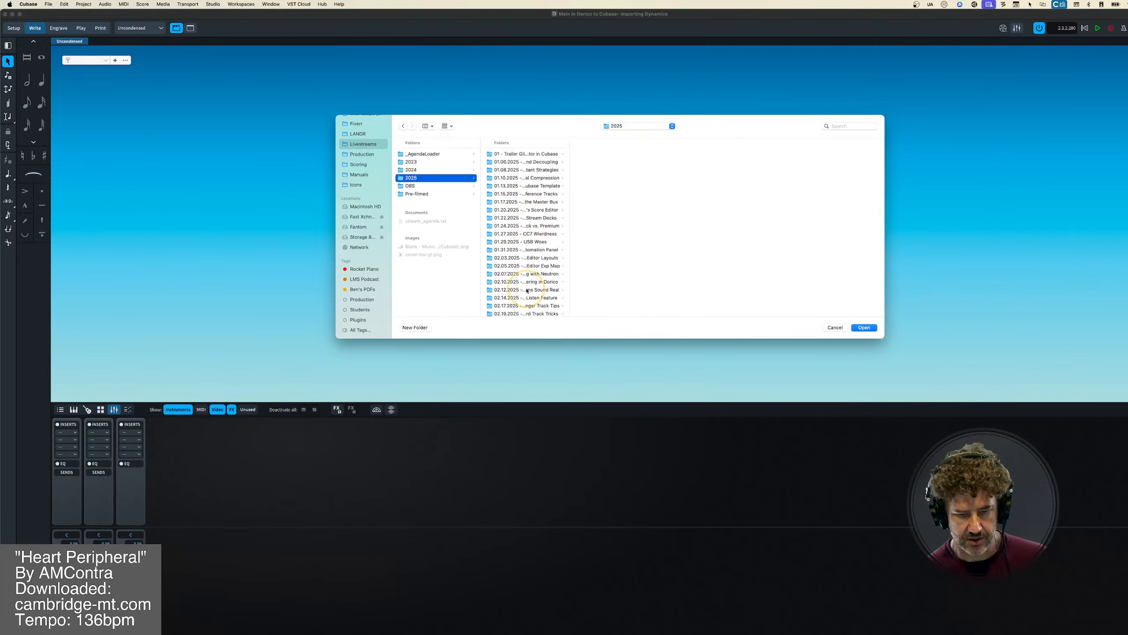
{"action": "scroll", "coordinate": [527, 291], "scroll_direction": "down", "scroll_amount": 15}
{"action": "left_click", "coordinate": [524, 309]}
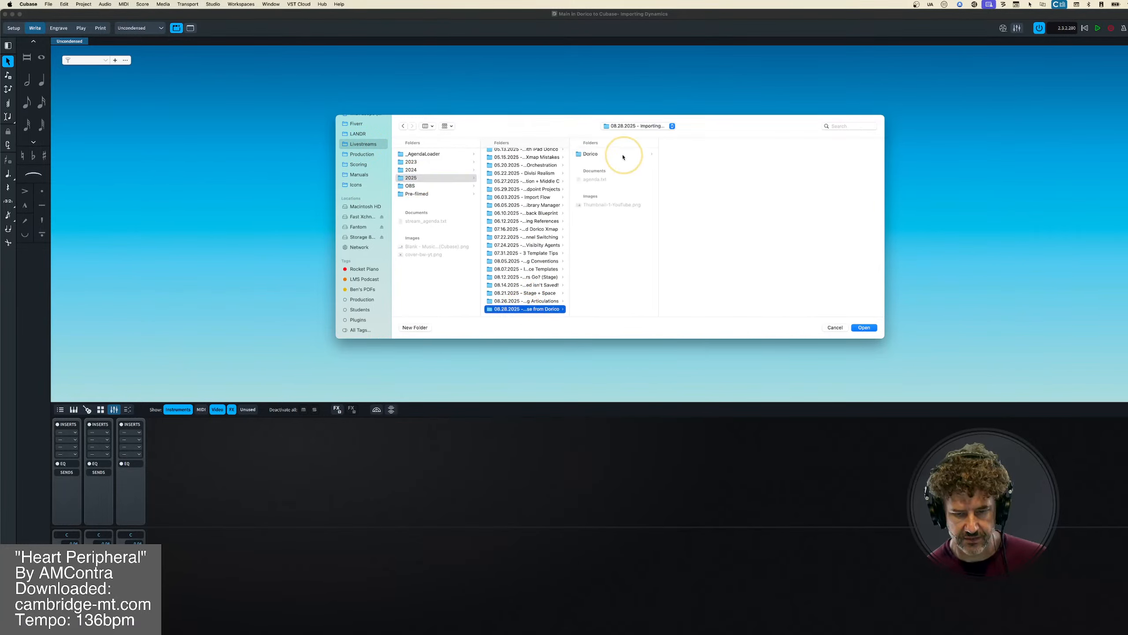
{"action": "left_click", "coordinate": [607, 153]}
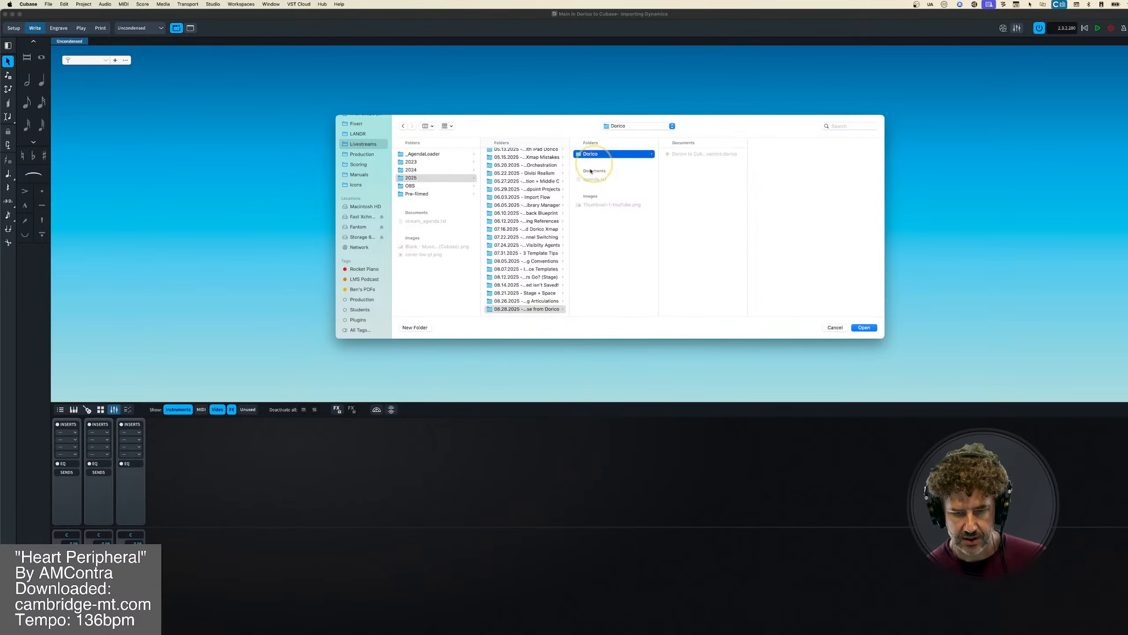
- Create a folder named Cubase inside the 08.28.2025 folder, use it as the project location and import the Main flow
{"action": "left_click", "coordinate": [490, 309]}
{"action": "left_click", "coordinate": [412, 329]}
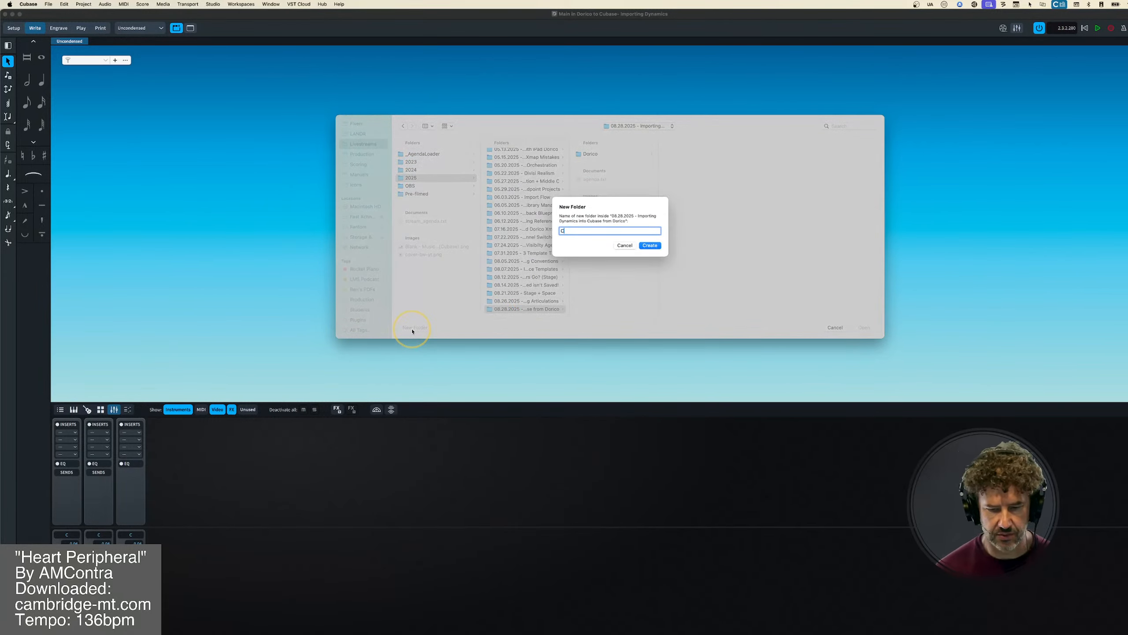
{"action": "type", "text": "Cubase"}
{"action": "key", "text": "Return"}
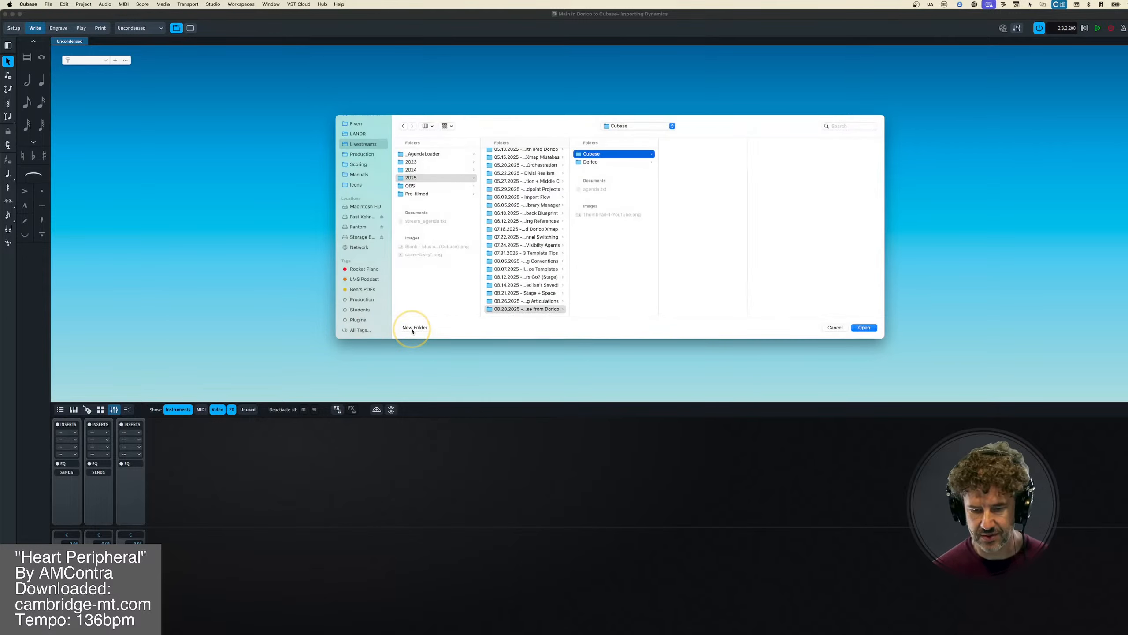
{"action": "left_click", "coordinate": [865, 328]}
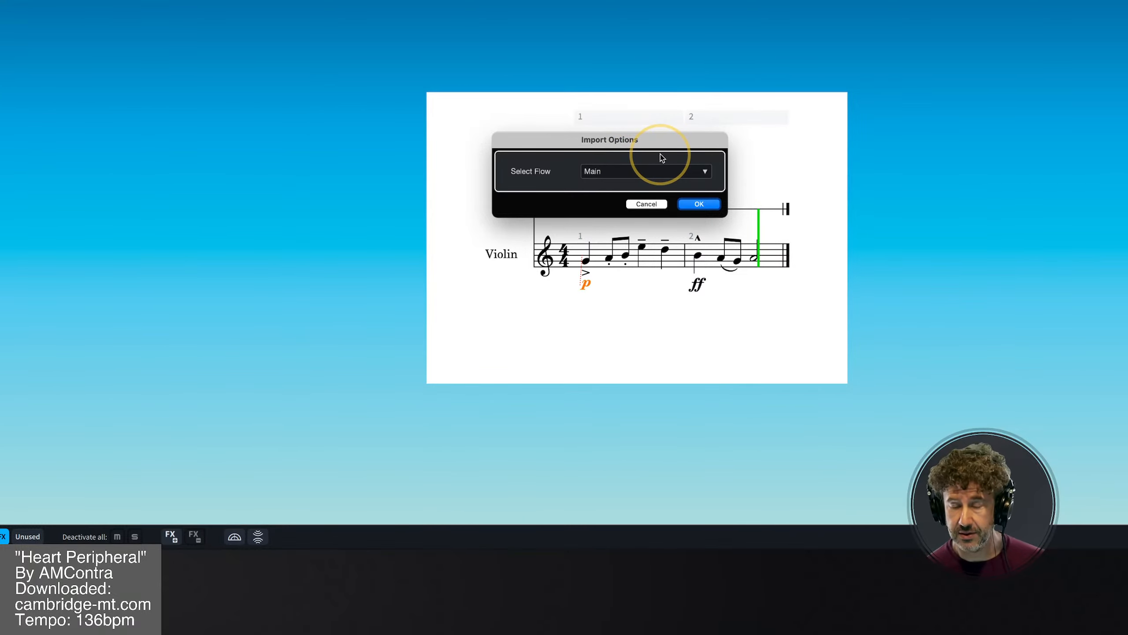
{"action": "left_click", "coordinate": [700, 203]}
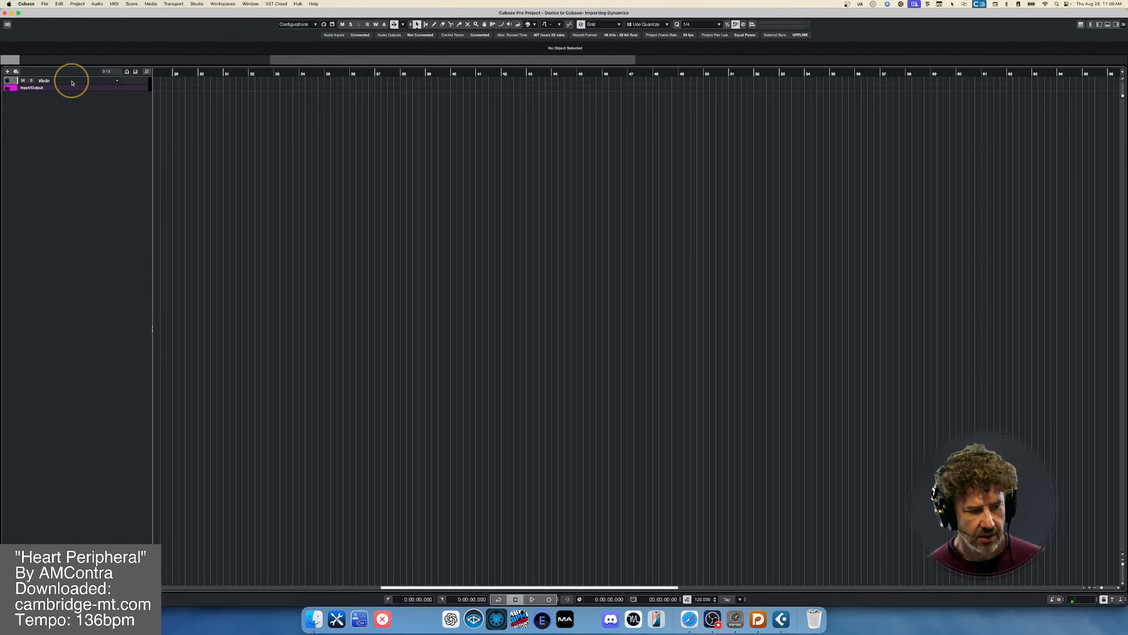
- Increase the Violin track's height, select its imported MIDI part and magnify the timeline around it
{"action": "left_click_drag", "start_coordinate": [126, 85], "coordinate": [127, 175]}
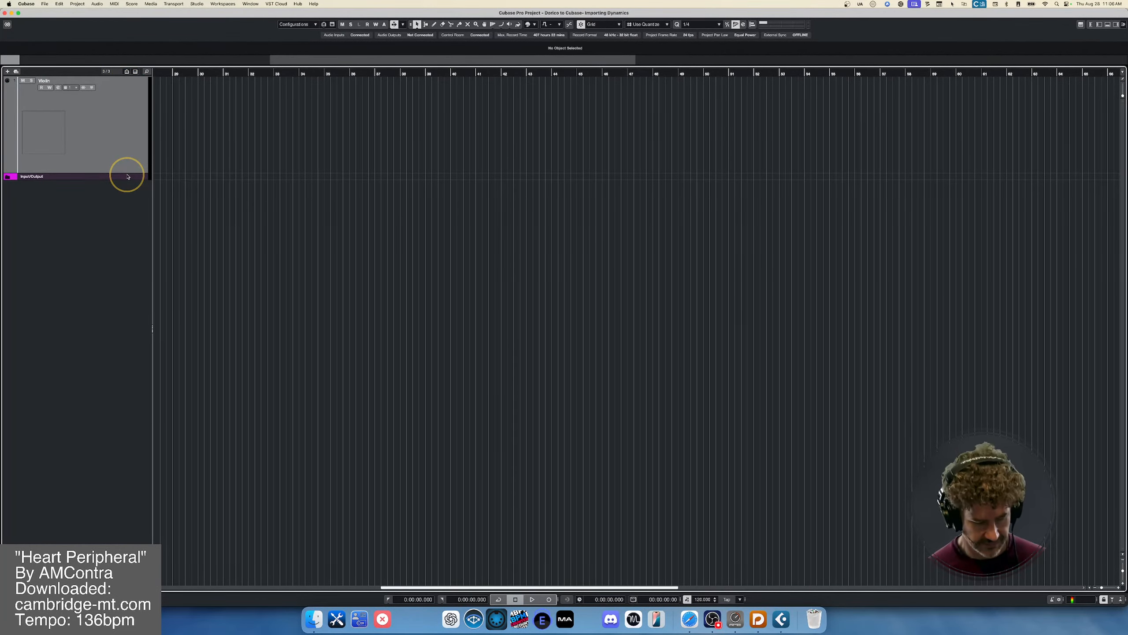
{"action": "key", "text": "g"}
{"action": "key", "text": "g"}
{"action": "key", "text": "g"}
{"action": "key", "text": "g"}
{"action": "key", "text": "g"}
{"action": "key", "text": "g"}
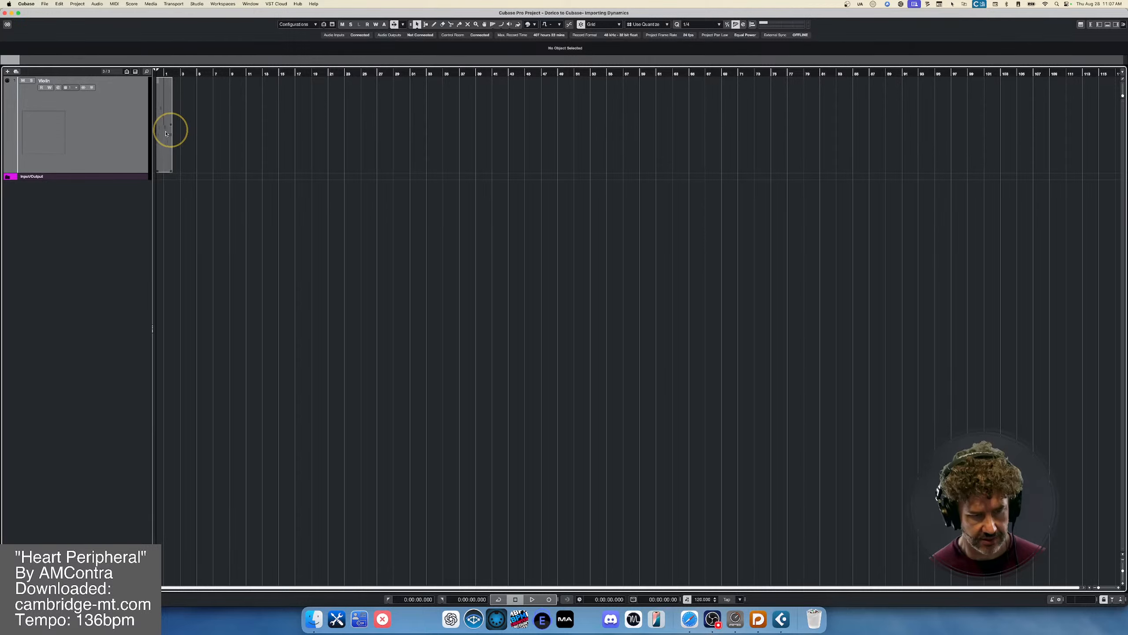
{"action": "left_click", "coordinate": [160, 136]}
{"action": "key", "text": "h"}
{"action": "key", "text": "h"}
{"action": "key", "text": "h"}
{"action": "key", "text": "h"}
{"action": "key", "text": "h"}
{"action": "key", "text": "h"}
{"action": "key", "text": "h"}
{"action": "key", "text": "h"}
{"action": "key", "text": "h"}
{"action": "key", "text": "h"}
{"action": "key", "text": "h"}
{"action": "key", "text": "h"}
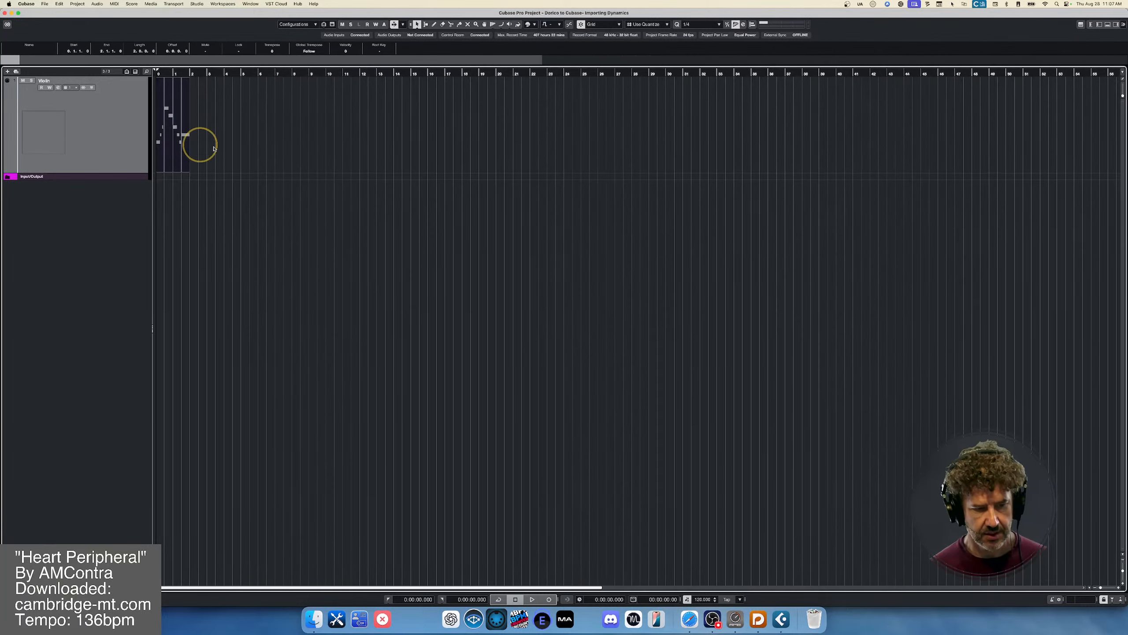
{"action": "key", "text": "g"}
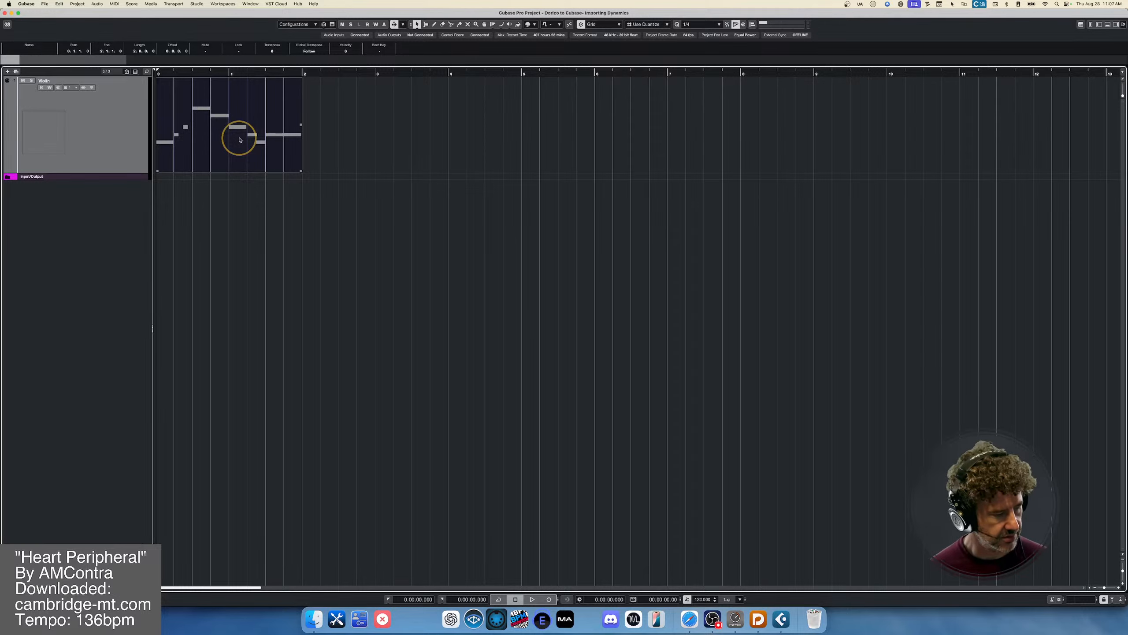
- Open the violin part in the Score Editor docked in the lower zone and enlarge the notation
{"action": "key", "text": "super+r"}
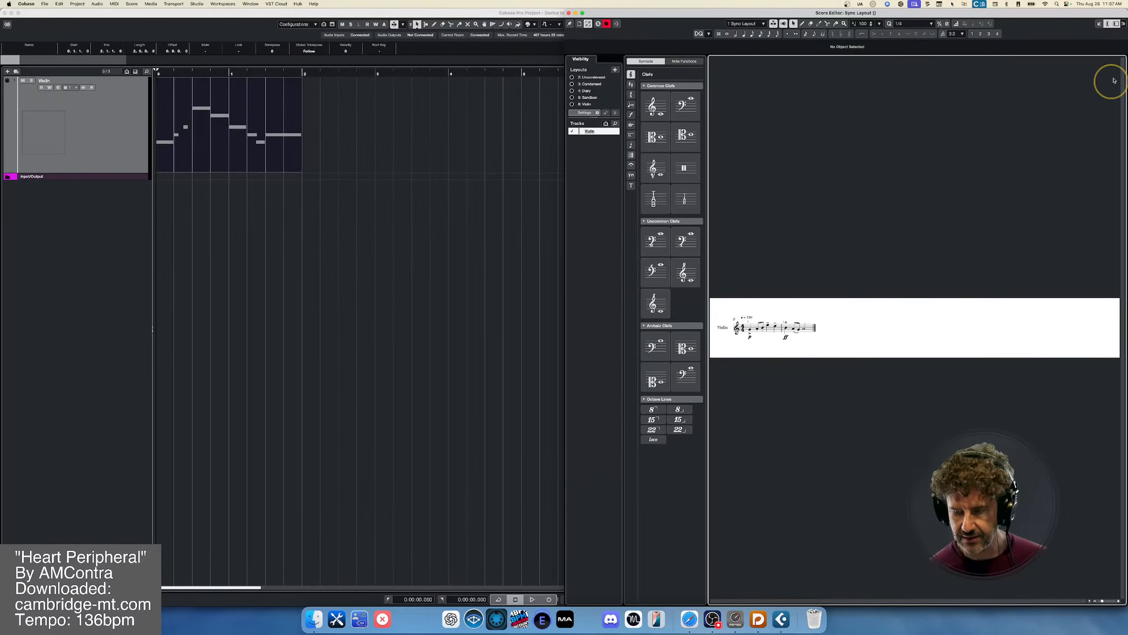
{"action": "left_click", "coordinate": [1099, 23]}
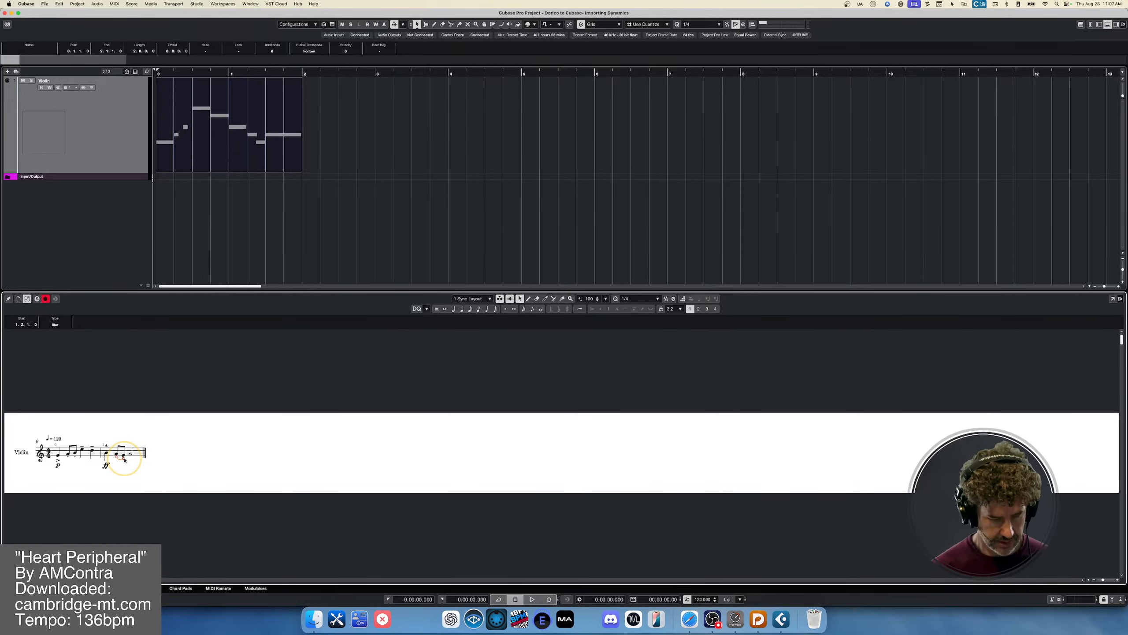
{"action": "scroll", "coordinate": [125, 460], "scroll_direction": "up", "scroll_amount": 5}
{"action": "scroll", "coordinate": [125, 460], "scroll_direction": "down", "scroll_amount": 2}
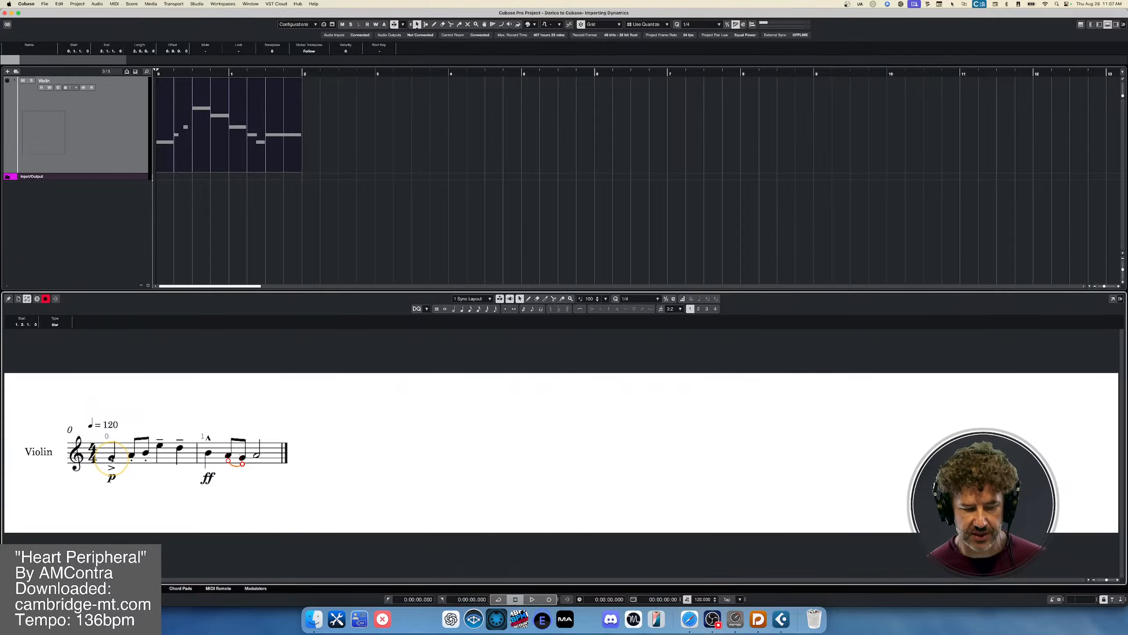
- Select the first violin note in the score and briefly test playback
{"action": "left_click", "coordinate": [112, 458]}
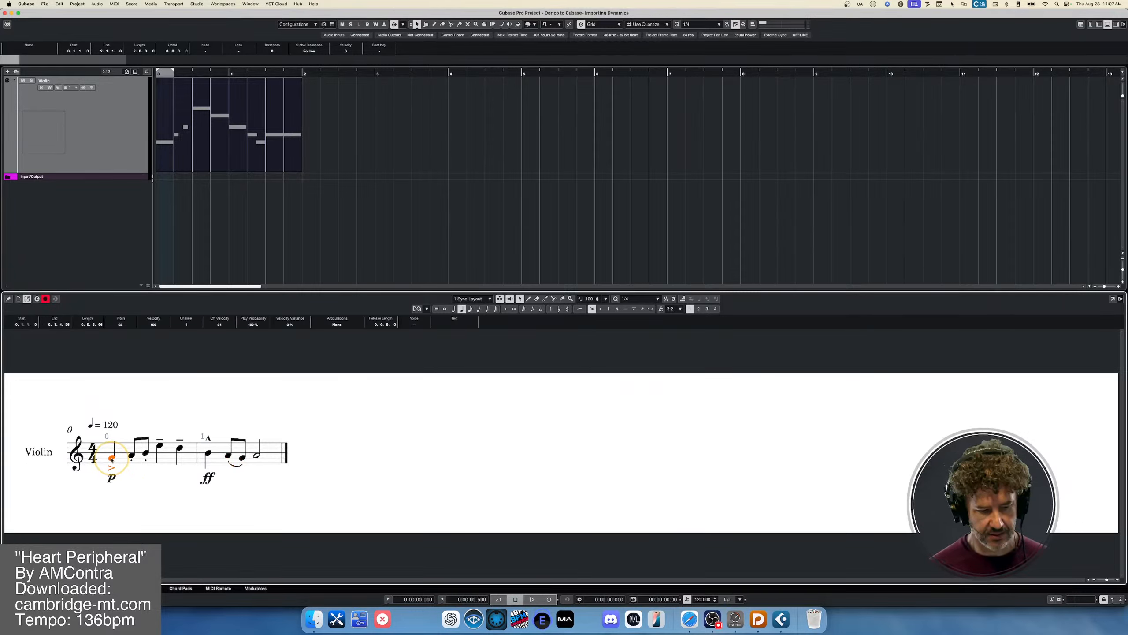
{"action": "key", "text": "space"}
{"action": "key", "text": "space"}
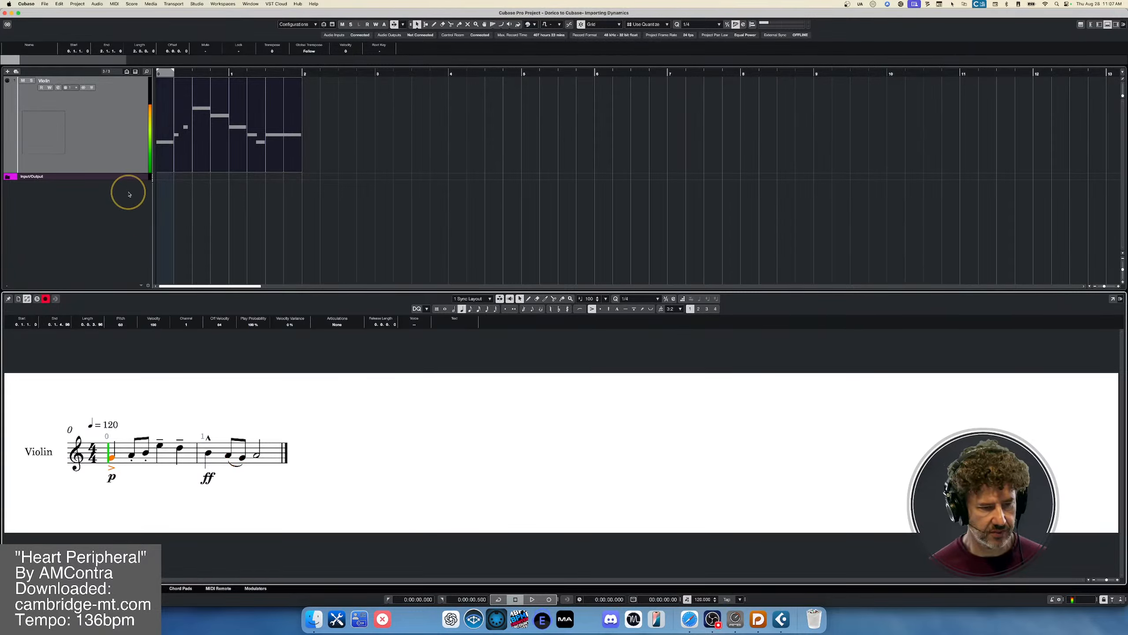
- Add Kontakt 8 as a rack instrument without creating an assigned MIDI track
{"action": "left_click", "coordinate": [112, 131]}
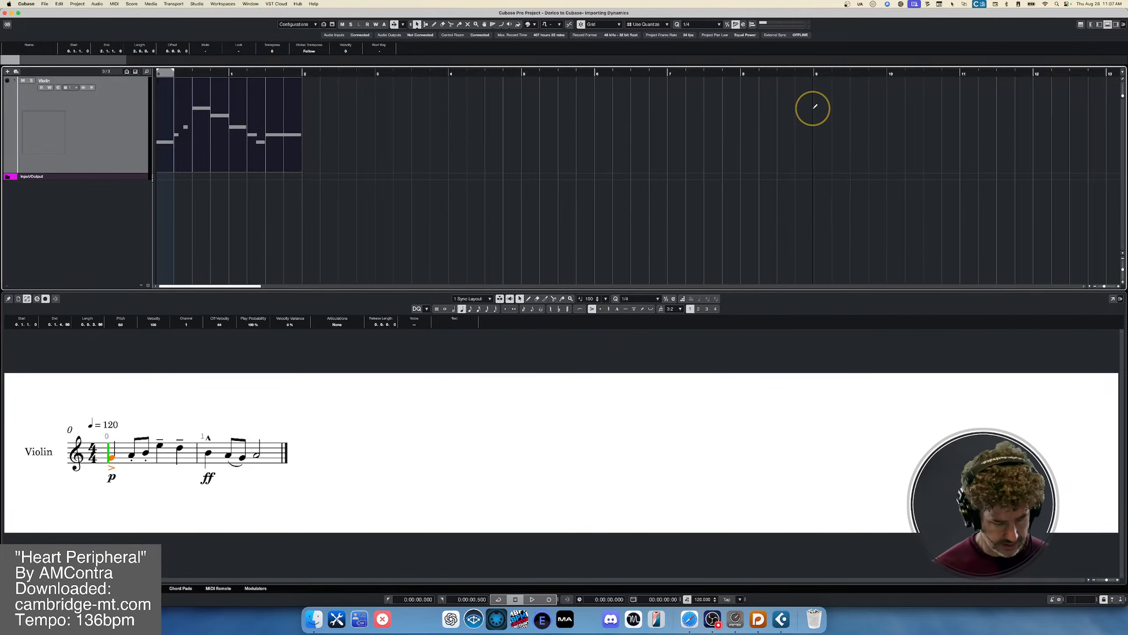
{"action": "key", "text": "super+alt+r"}
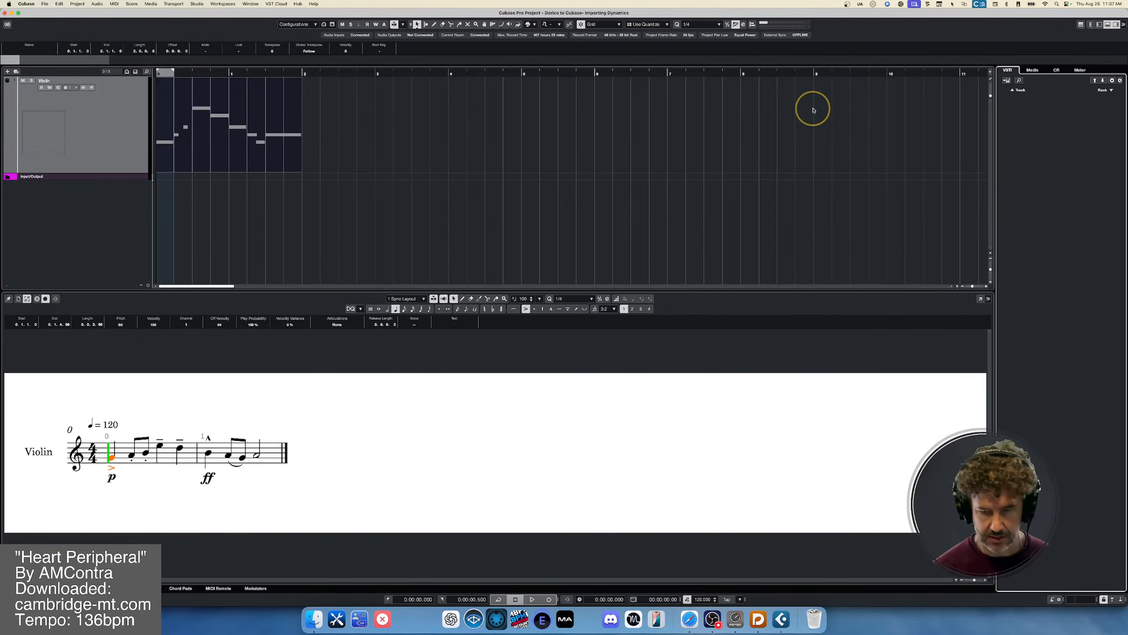
{"action": "left_click", "coordinate": [1112, 90]}
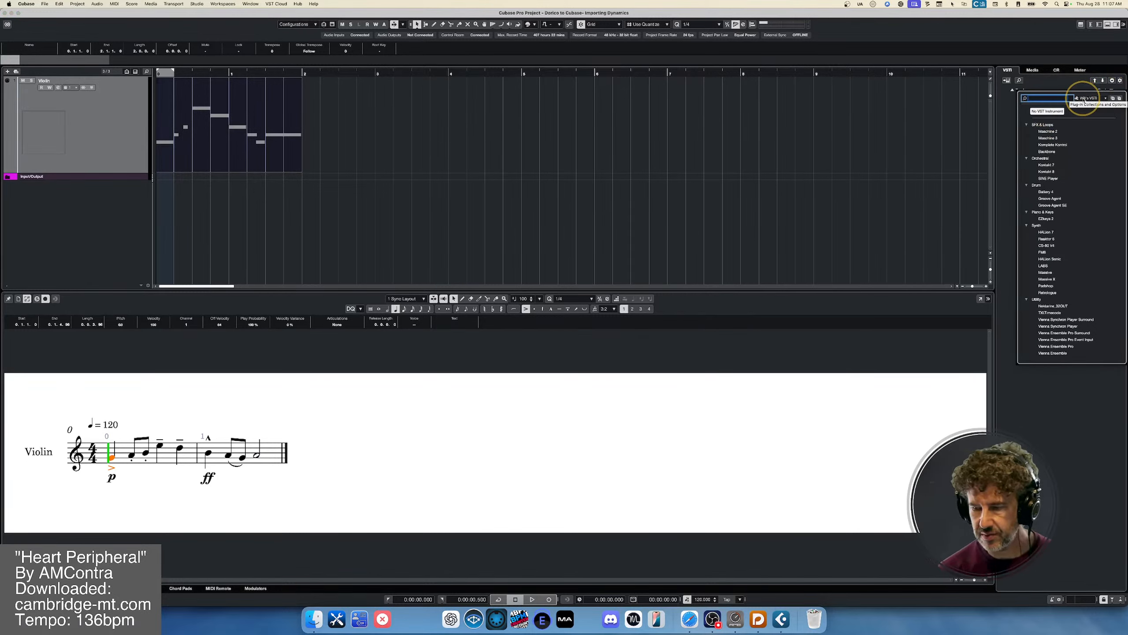
{"action": "type", "text": "ko"}
{"action": "left_click", "coordinate": [1050, 145]}
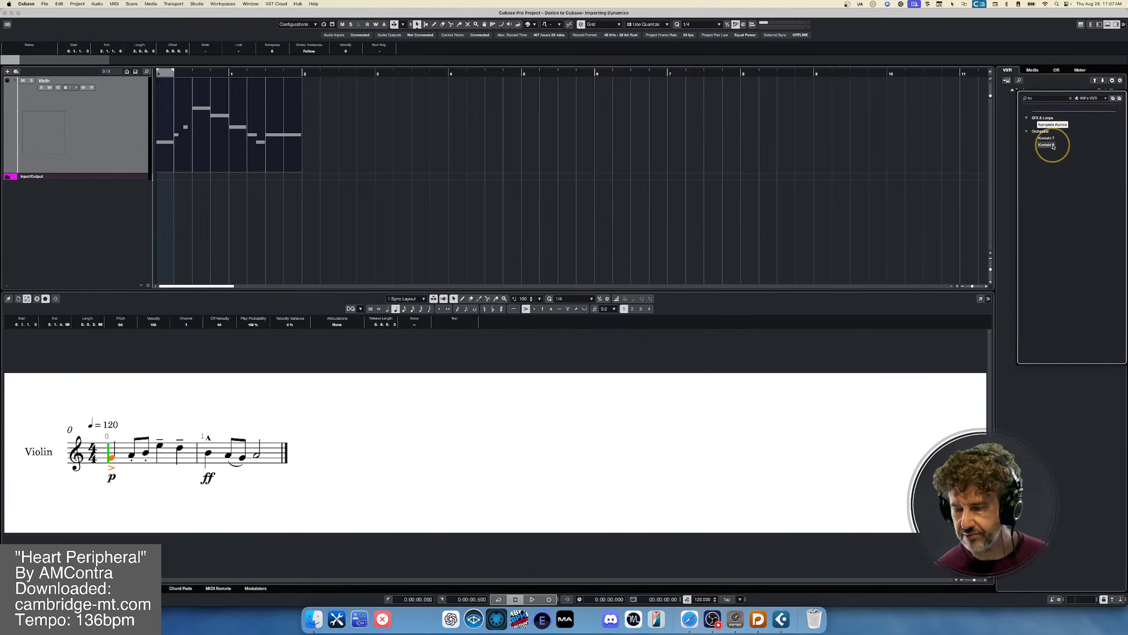
{"action": "double_click", "coordinate": [1049, 145]}
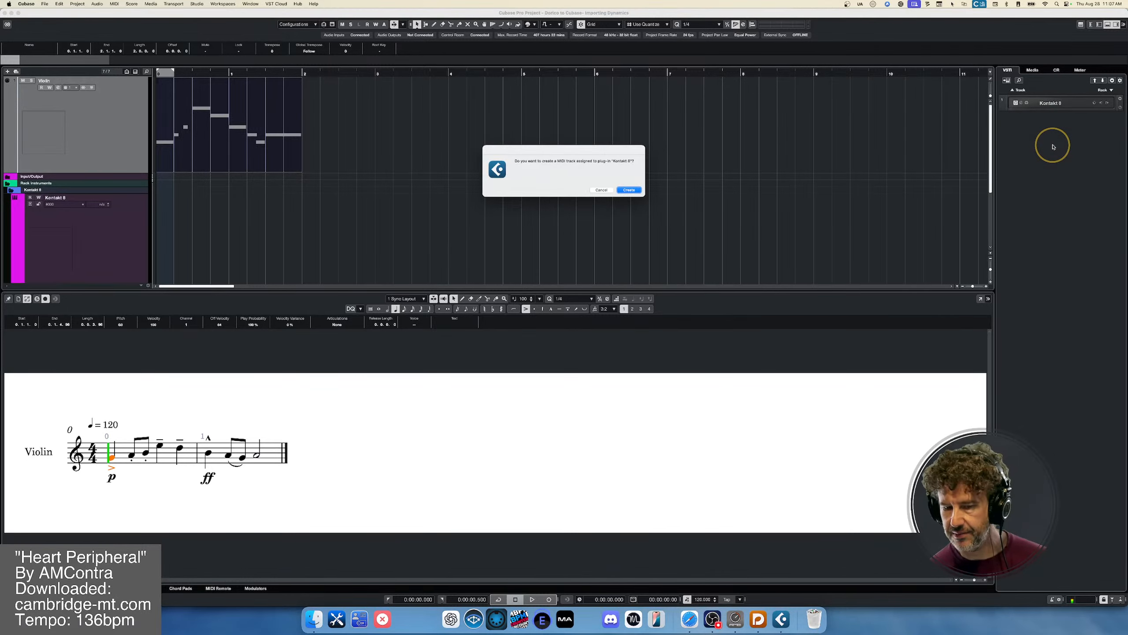
{"action": "left_click", "coordinate": [605, 191]}
- Search the Kontakt library for "strad" and load the Stradivari Violin instrument
{"action": "left_click", "coordinate": [694, 209]}
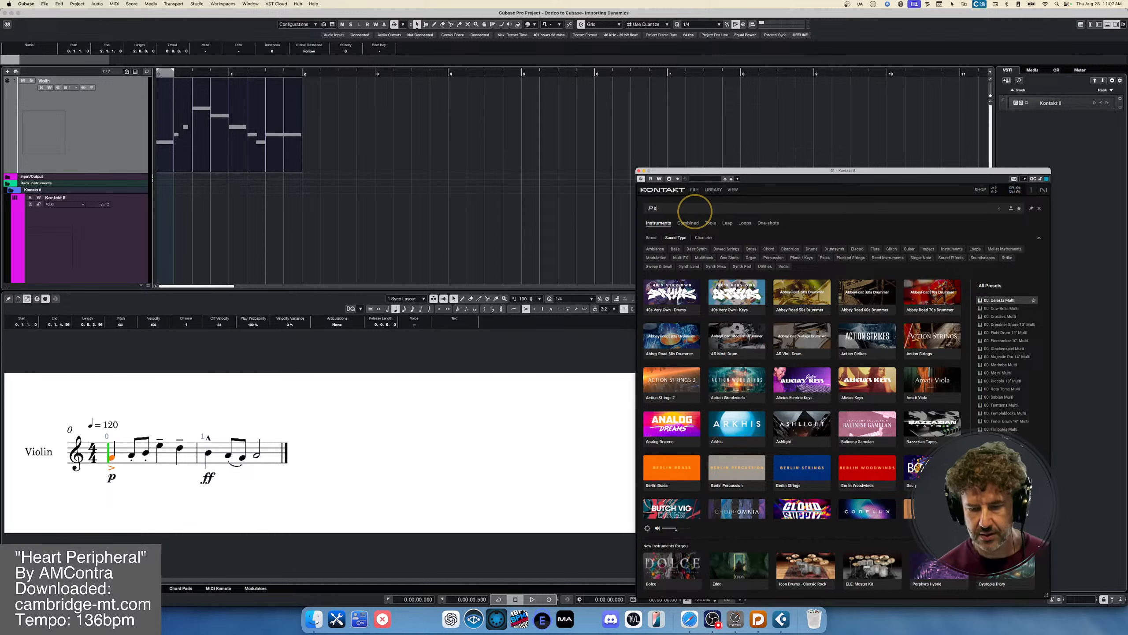
{"action": "type", "text": "strad"}
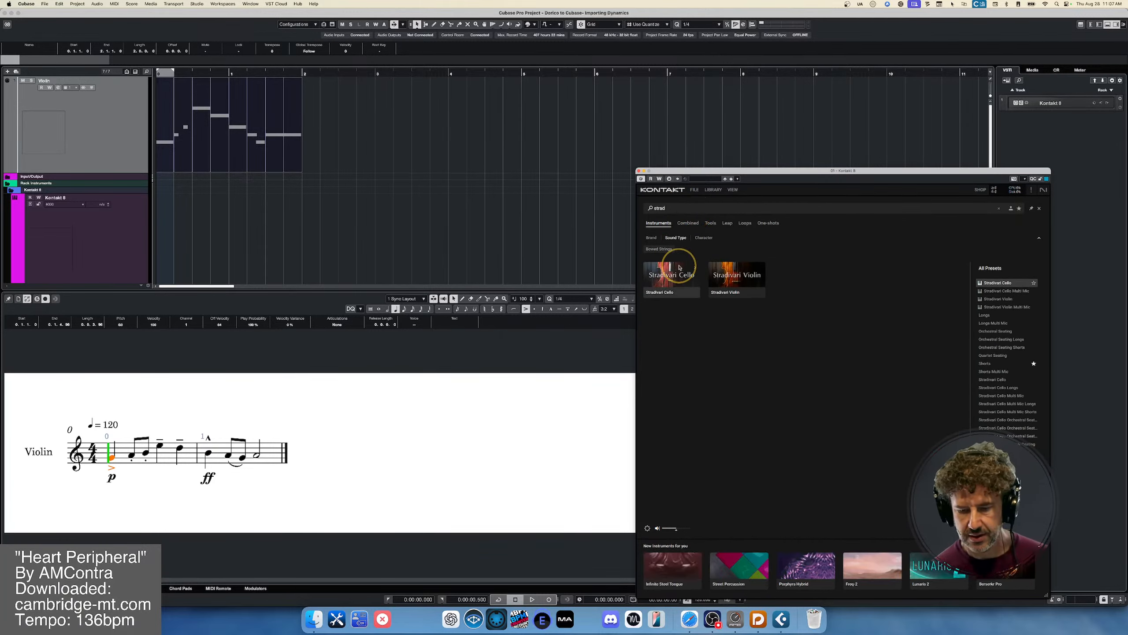
{"action": "left_click", "coordinate": [755, 270]}
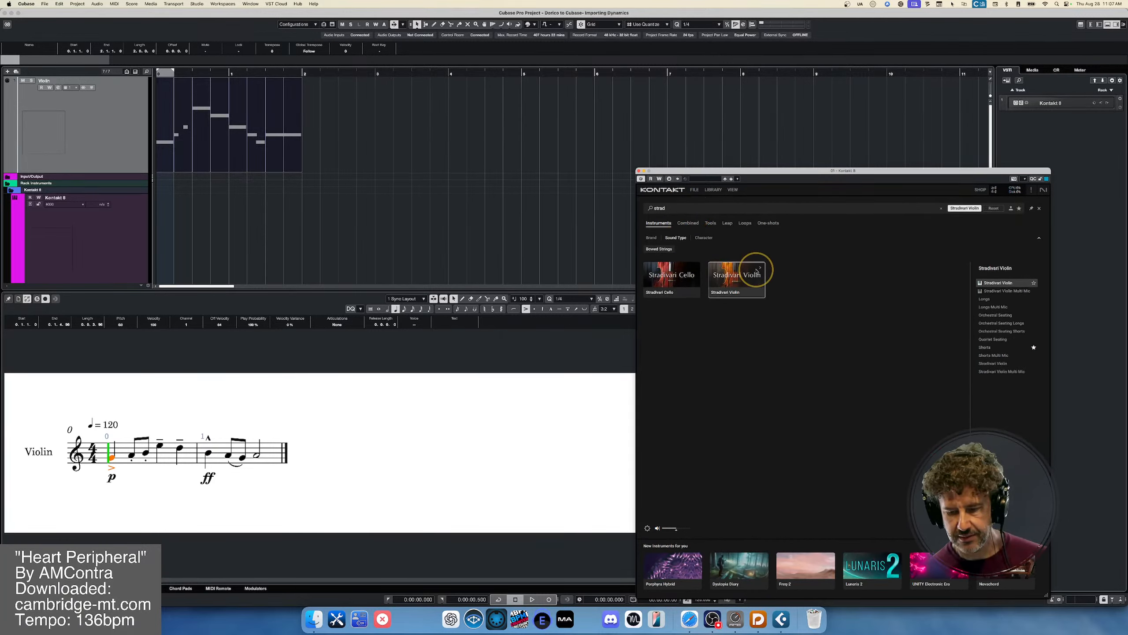
{"action": "double_click", "coordinate": [1013, 283]}
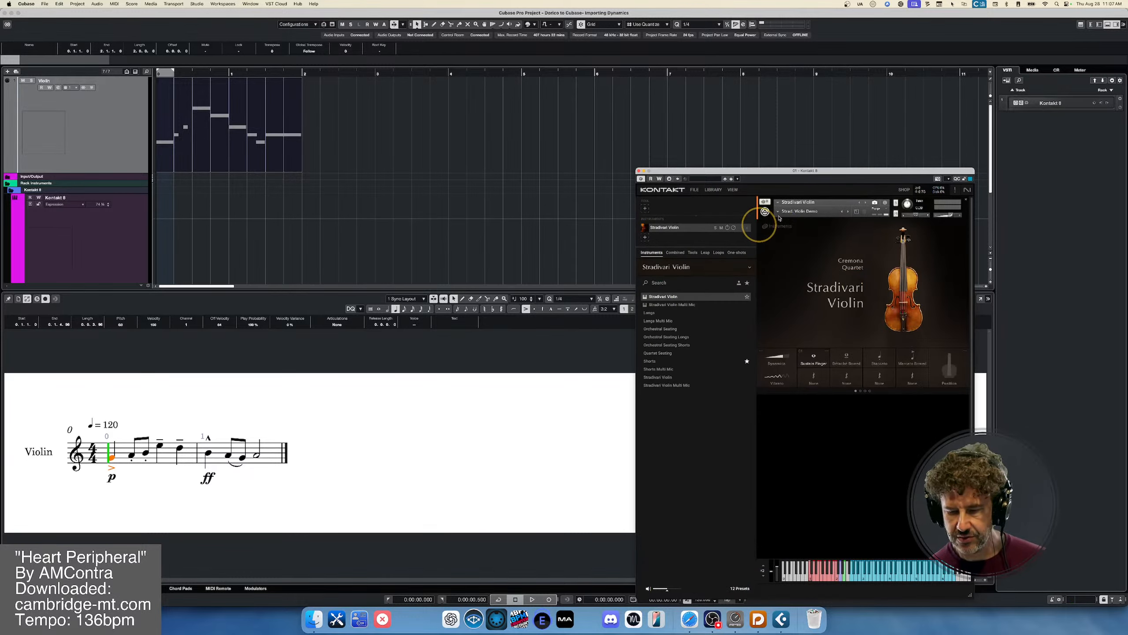
- Load the user snapshot Strad. Violin Demo into the Stradivari Violin
{"action": "left_click", "coordinate": [824, 212]}
{"action": "mouse_move", "coordinate": [813, 226]}
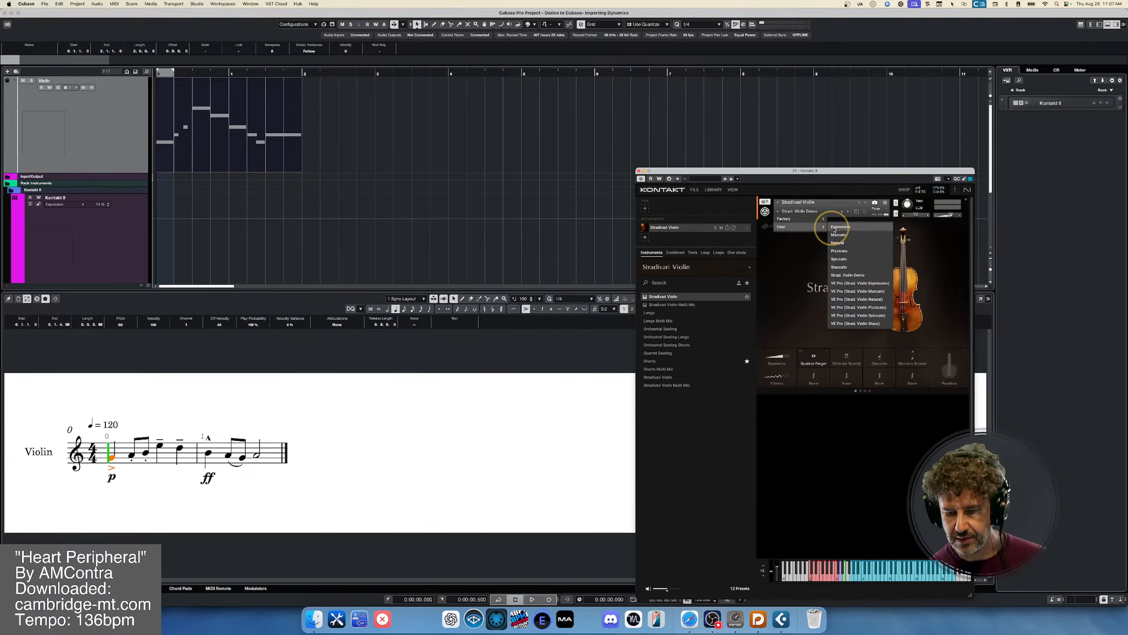
{"action": "left_click", "coordinate": [841, 274]}
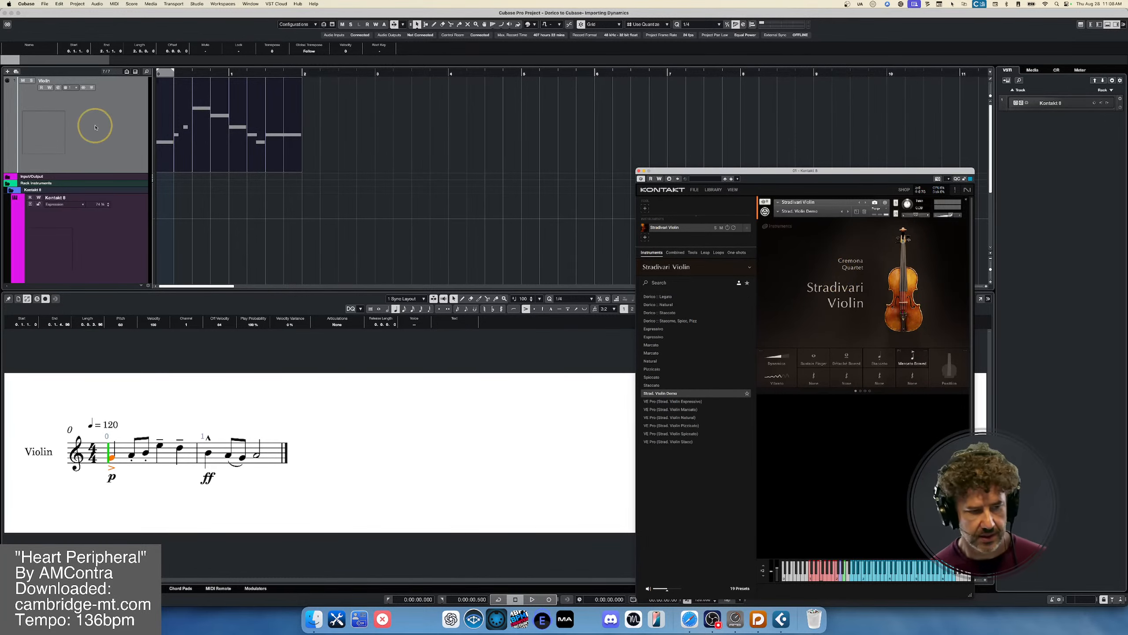
- Route the Violin track's MIDI output to the Kontakt 8 event input and test playback of the part
{"action": "left_click", "coordinate": [95, 127]}
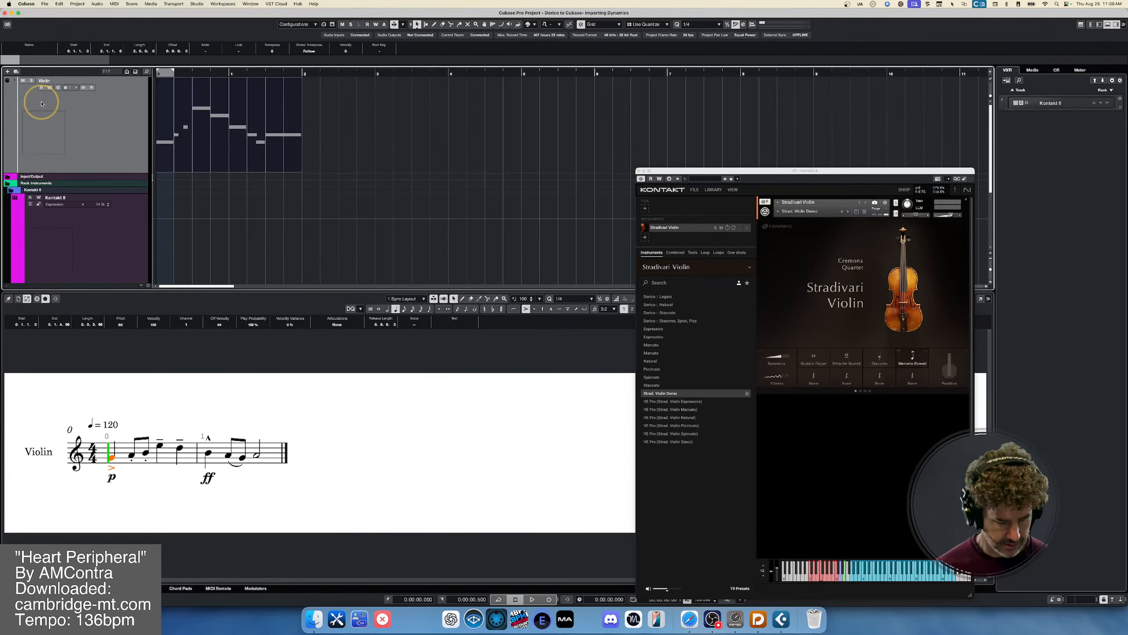
{"action": "key", "text": "alt+i"}
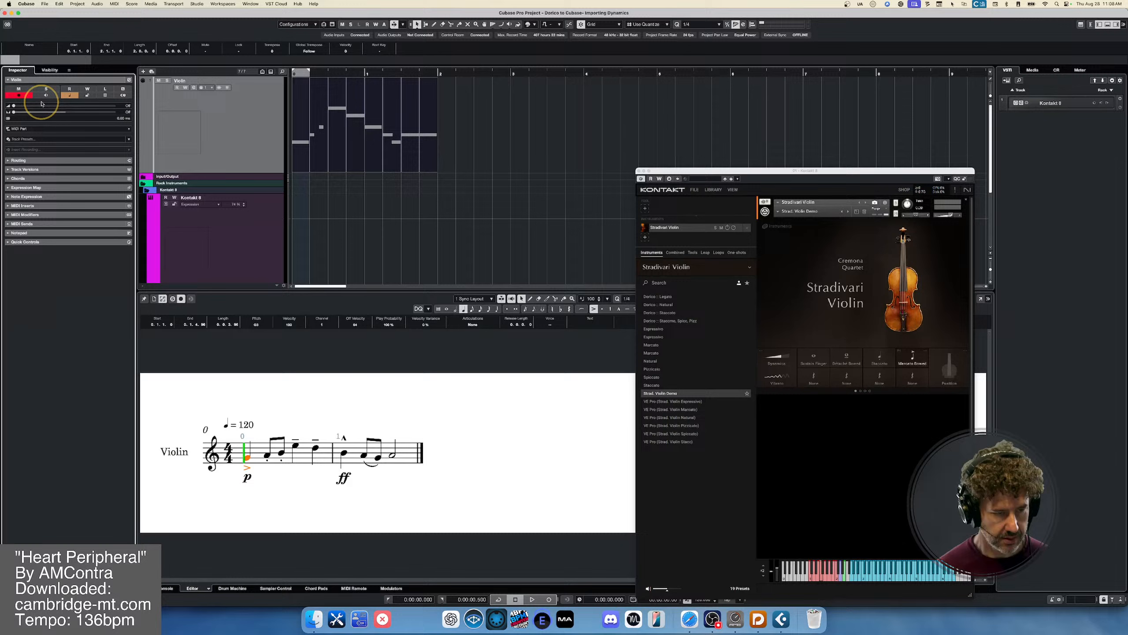
{"action": "left_click", "coordinate": [17, 160]}
{"action": "left_click", "coordinate": [48, 116]}
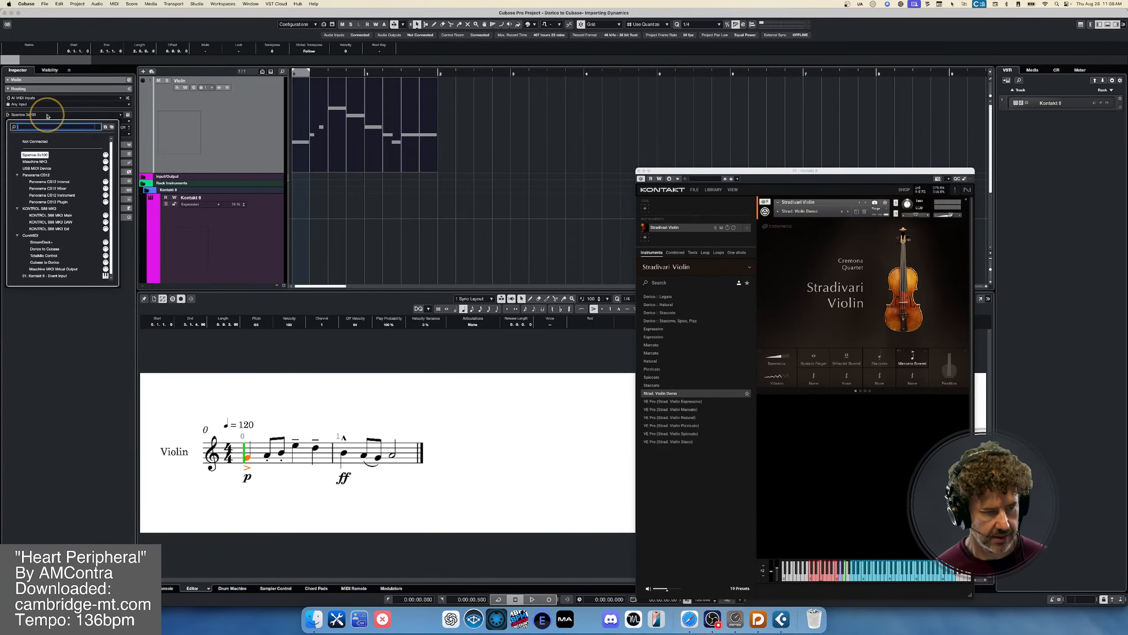
{"action": "left_click", "coordinate": [46, 276]}
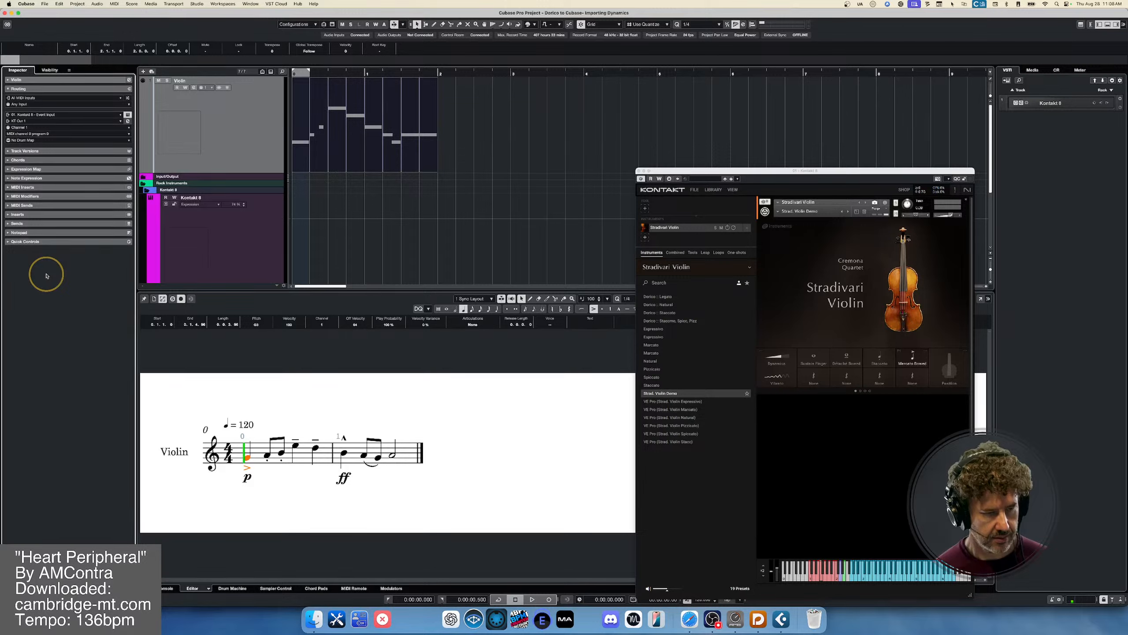
{"action": "key", "text": "space"}
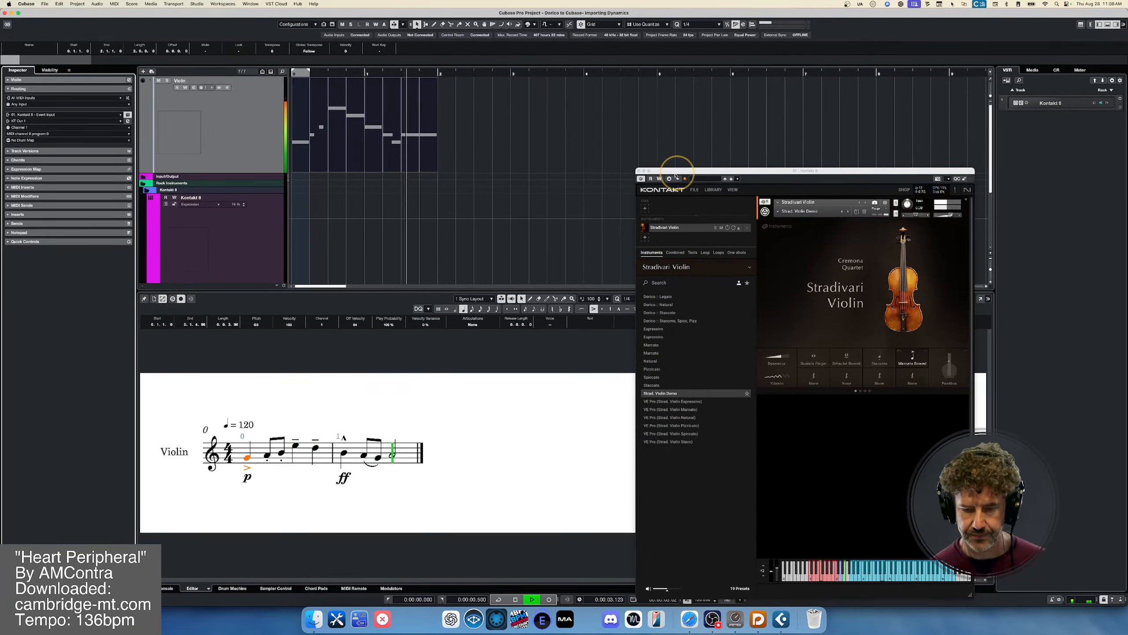
{"action": "key", "text": "space"}
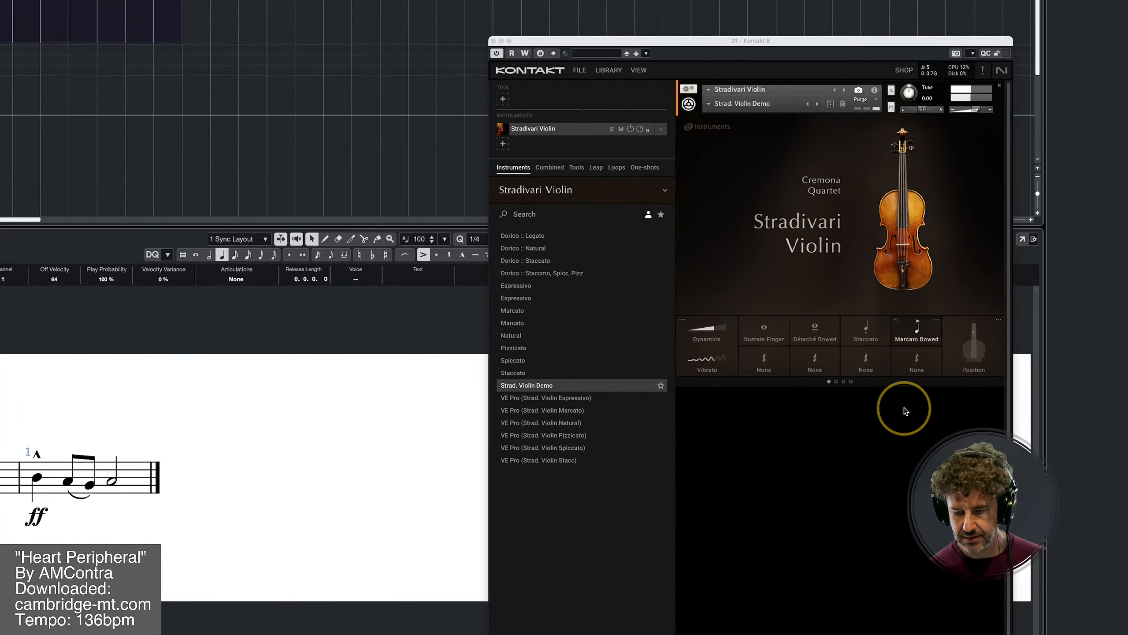
{"action": "key", "text": "space"}
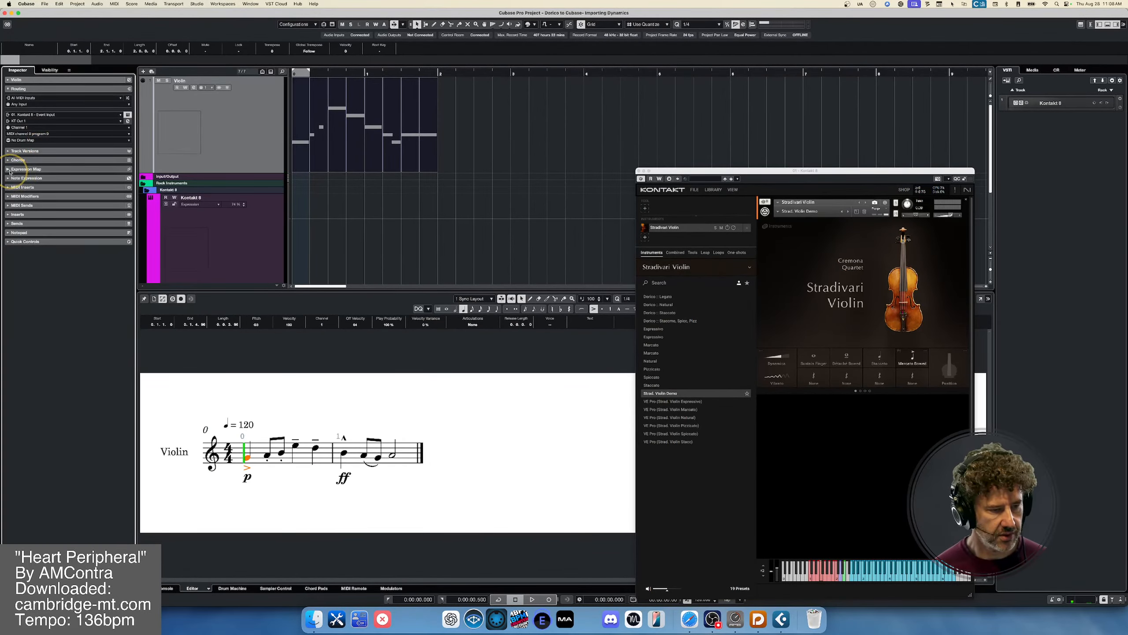
- Load the Strad. Violin expression map through the Expression Map Setup and assign it to the Violin track
{"action": "left_click", "coordinate": [9, 170]}
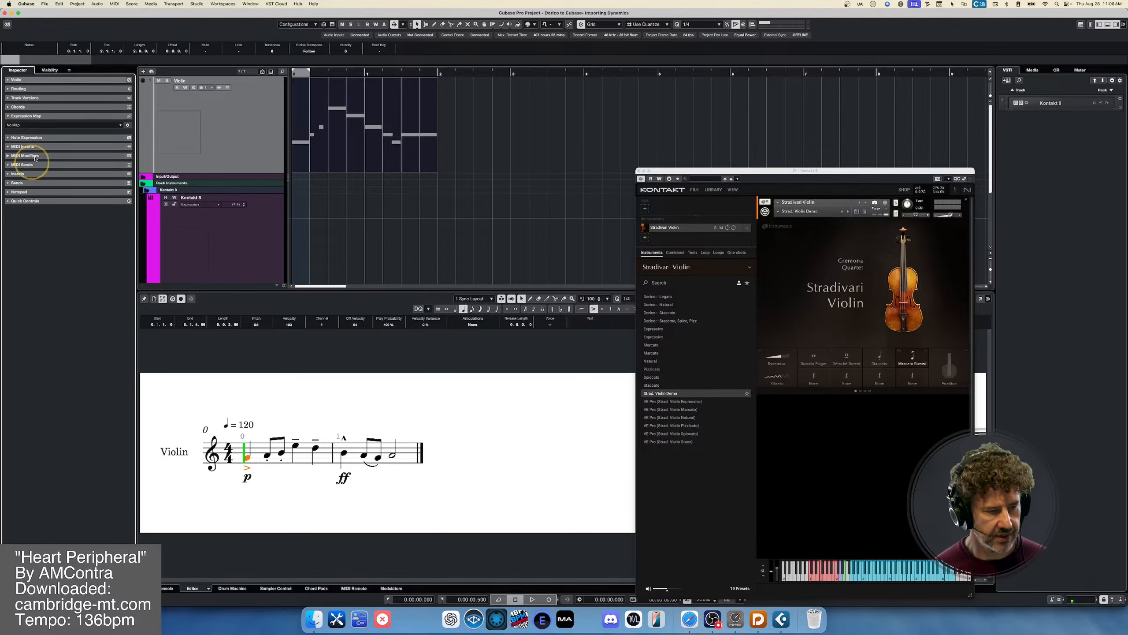
{"action": "left_click", "coordinate": [15, 125]}
{"action": "left_click", "coordinate": [43, 165]}
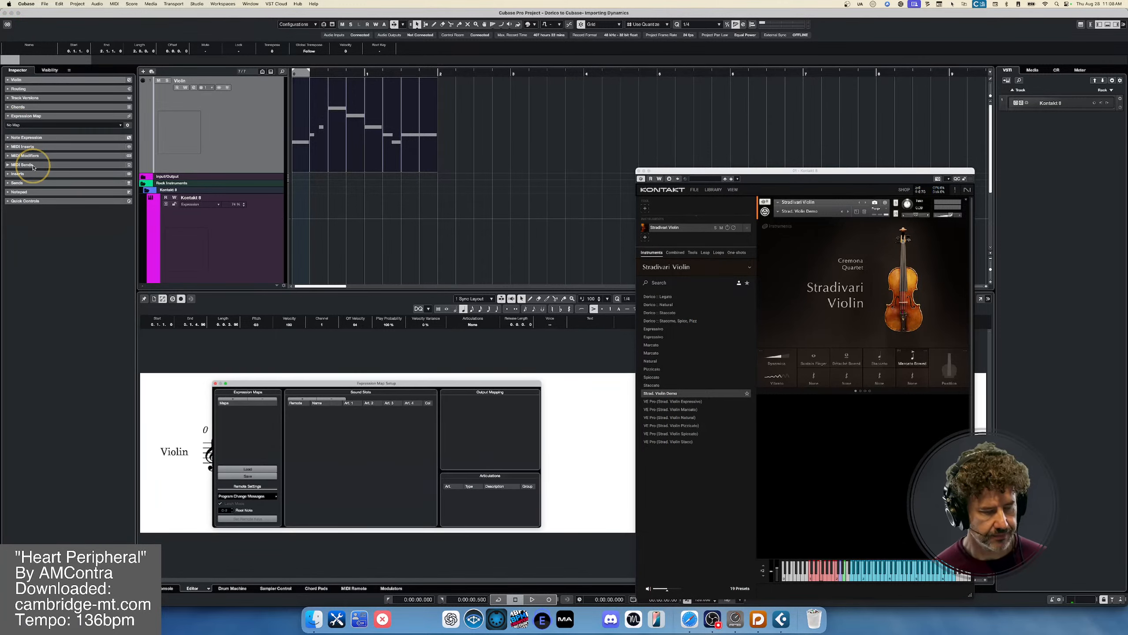
{"action": "left_click", "coordinate": [248, 469]}
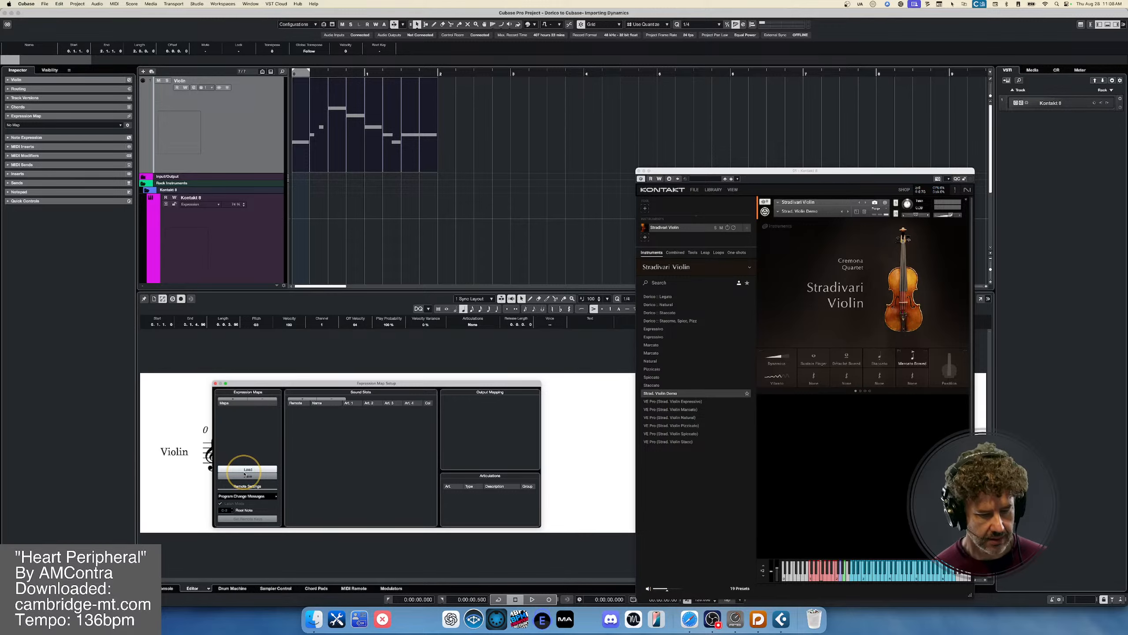
{"action": "double_click", "coordinate": [671, 216]}
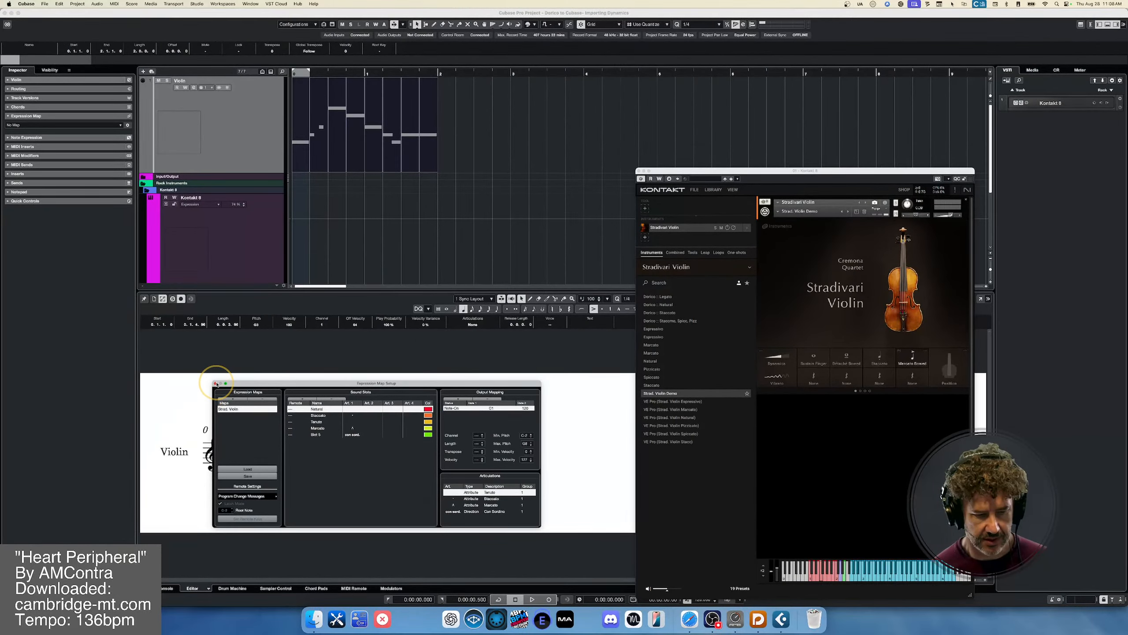
{"action": "left_click", "coordinate": [215, 383]}
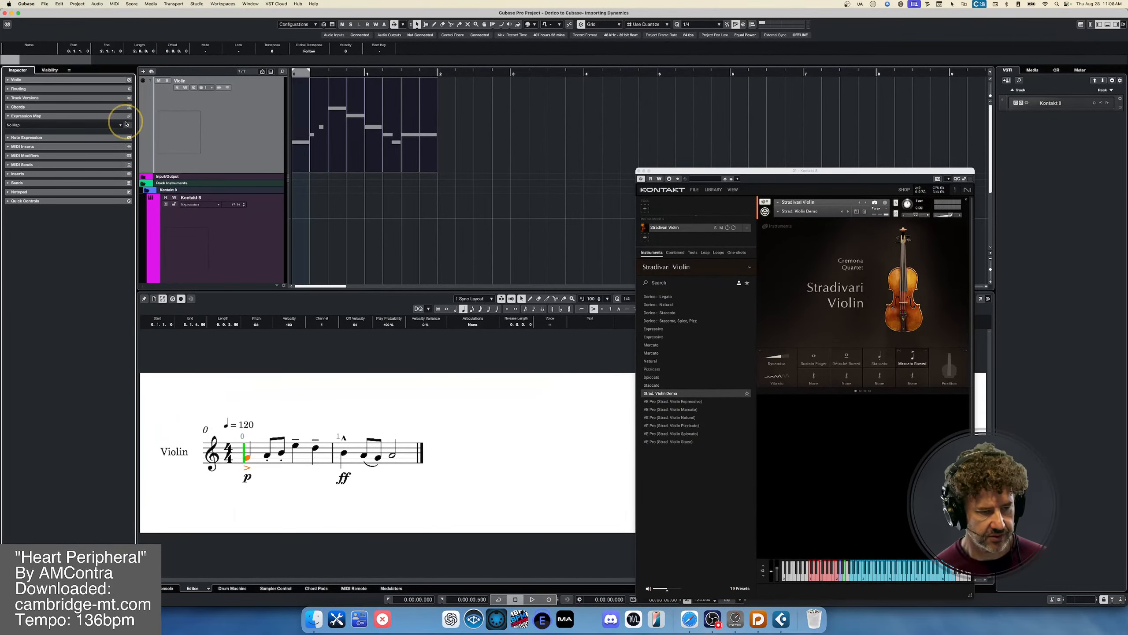
{"action": "left_click", "coordinate": [116, 126]}
{"action": "left_click", "coordinate": [101, 158]}
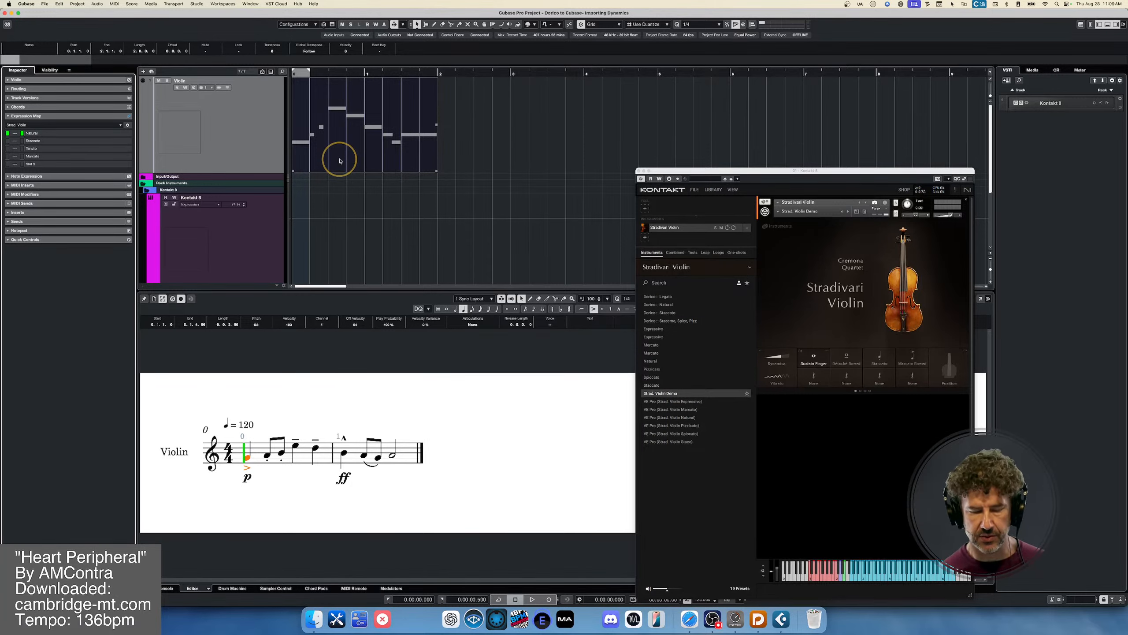
- Open the violin part in the Key Editor, magnify the timeline and display the Articulations/Dynamics controller lane
{"action": "double_click", "coordinate": [326, 144]}
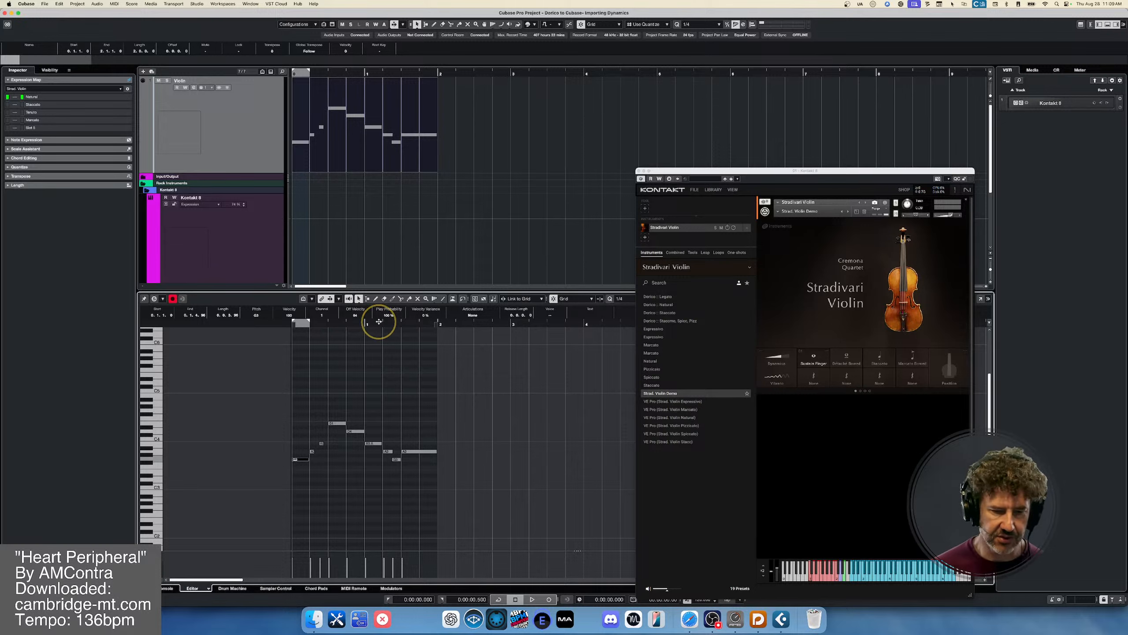
{"action": "key", "text": "h"}
{"action": "key", "text": "h"}
{"action": "key", "text": "h"}
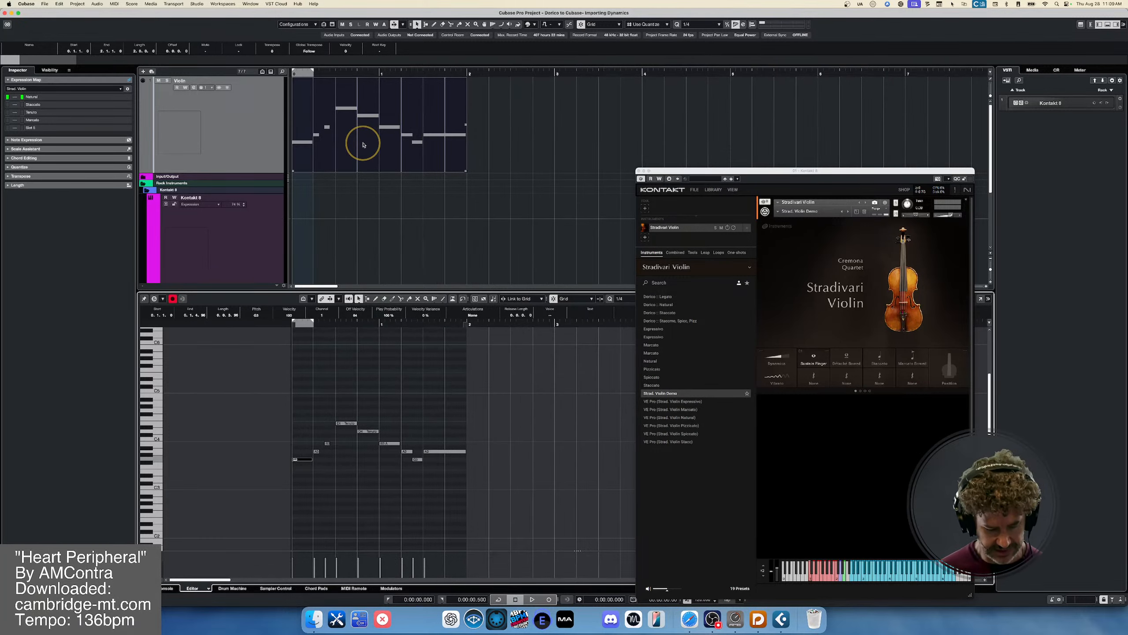
{"action": "key", "text": "space"}
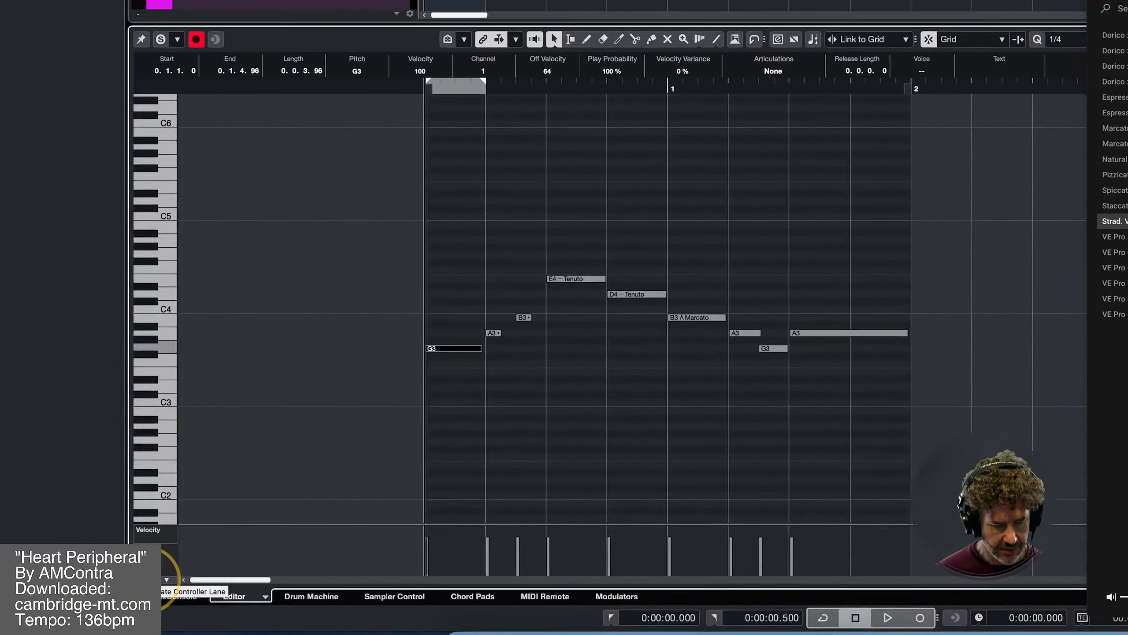
{"action": "left_click", "coordinate": [162, 579]}
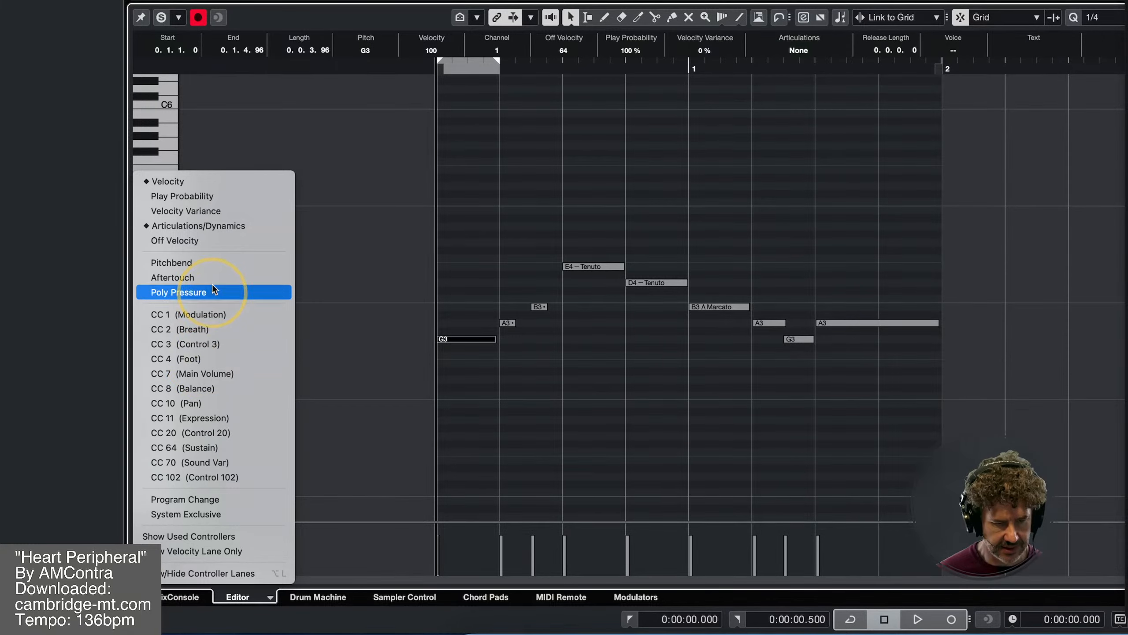
{"action": "left_click", "coordinate": [213, 225]}
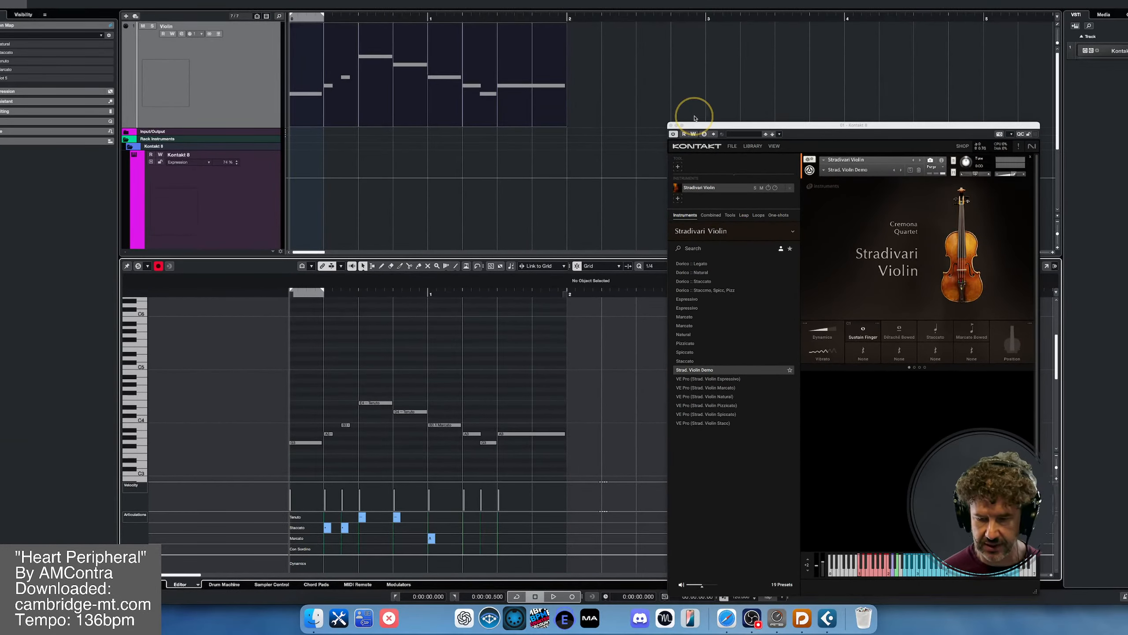
- Close the Kontakt window, open the violin part in a separate Score Editor window and enlarge its notation
{"action": "left_click", "coordinate": [670, 125]}
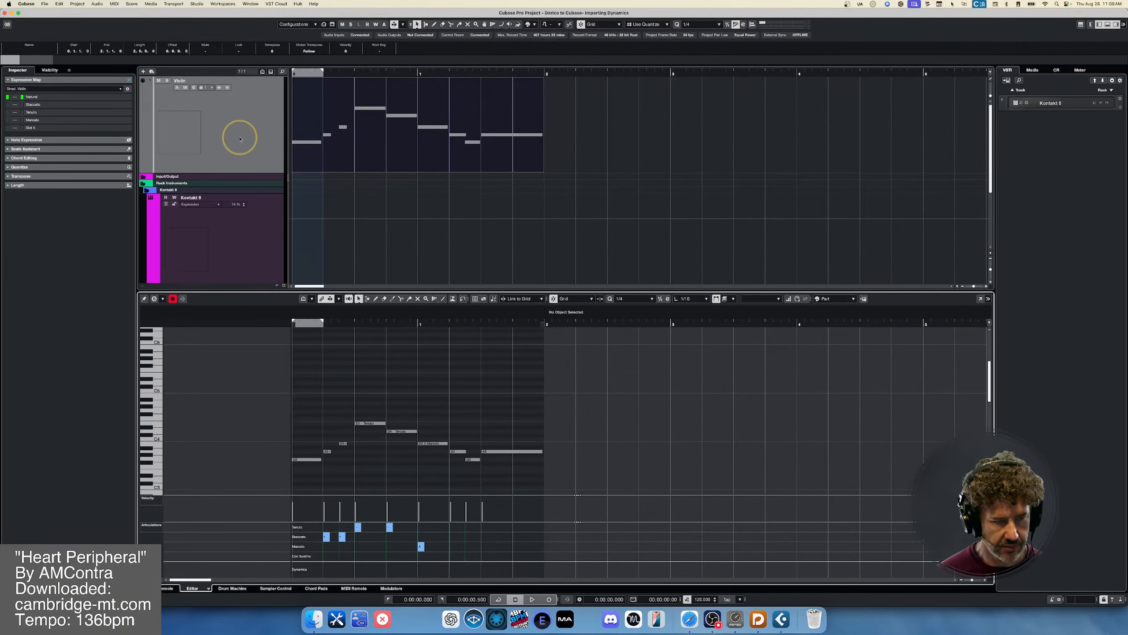
{"action": "left_click", "coordinate": [340, 127]}
{"action": "key", "text": "super+r"}
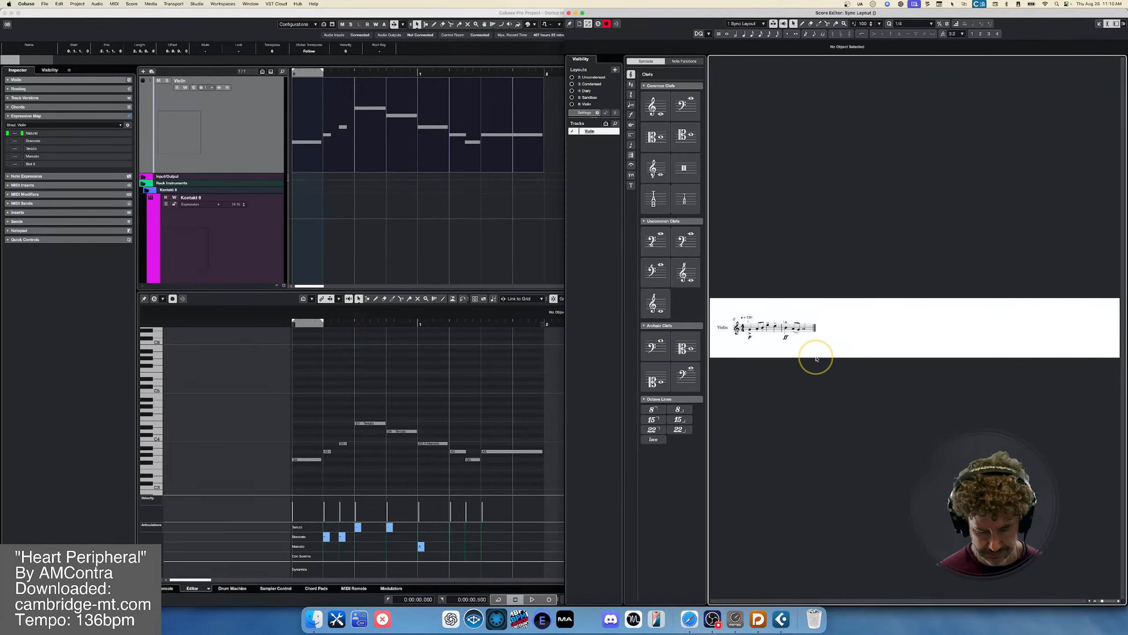
{"action": "key", "text": "h"}
{"action": "key", "text": "h"}
{"action": "key", "text": "h"}
{"action": "key", "text": "h"}
{"action": "key", "text": "g"}
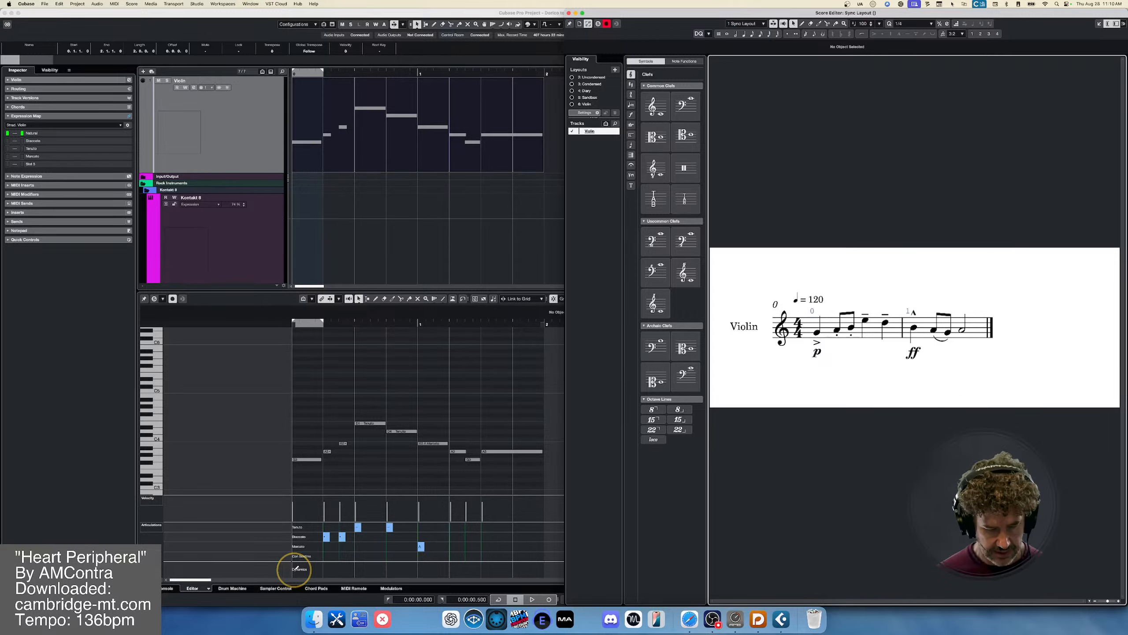
- Insert a p dynamic at the part's start in the Dynamics lane and tile the project window beside the score
{"action": "left_click", "coordinate": [296, 568]}
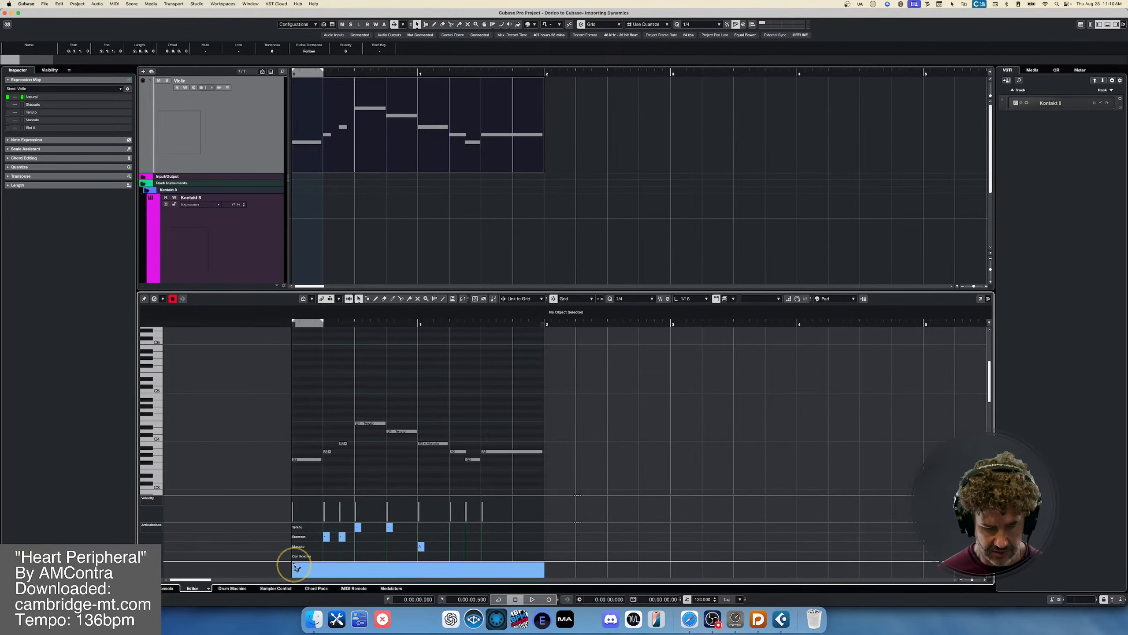
{"action": "left_click", "coordinate": [296, 568]}
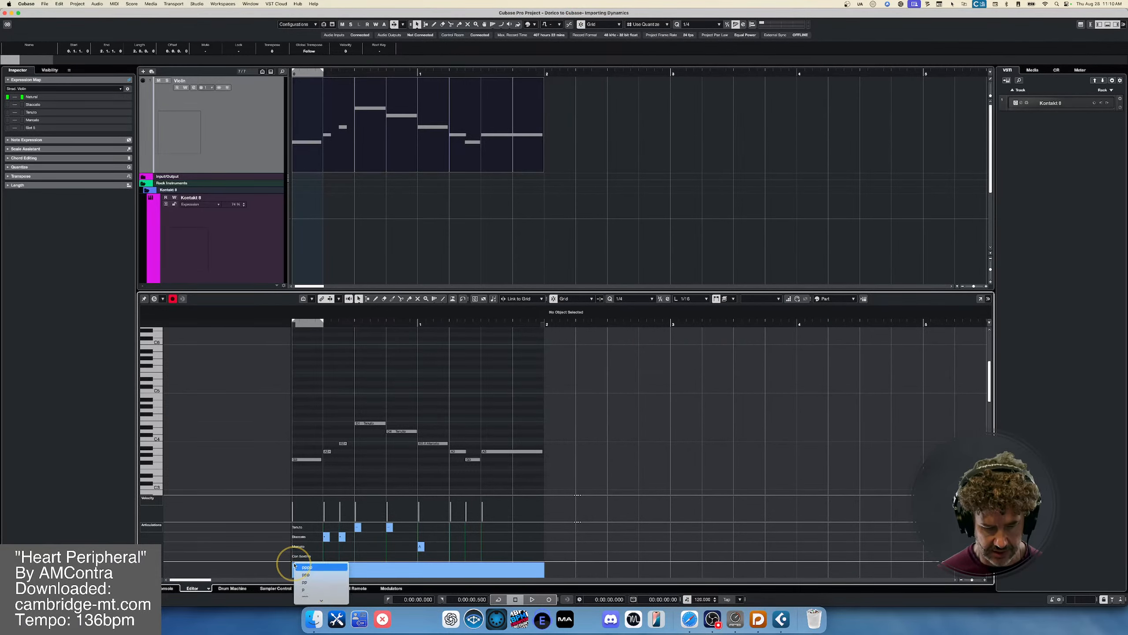
{"action": "left_click", "coordinate": [303, 589]}
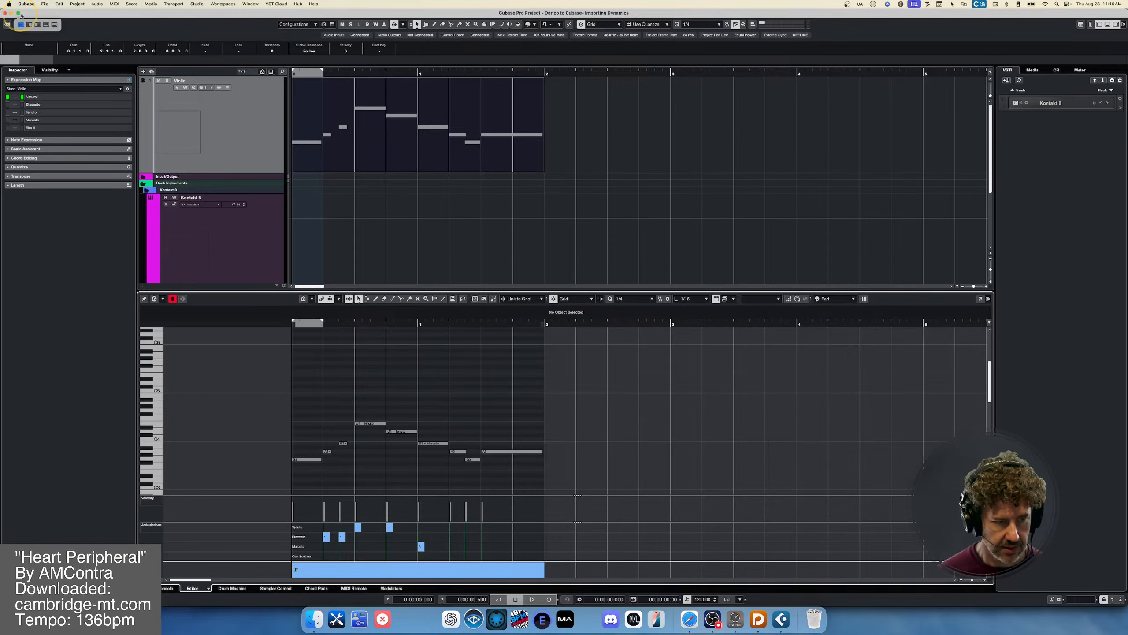
{"action": "left_click", "coordinate": [29, 25]}
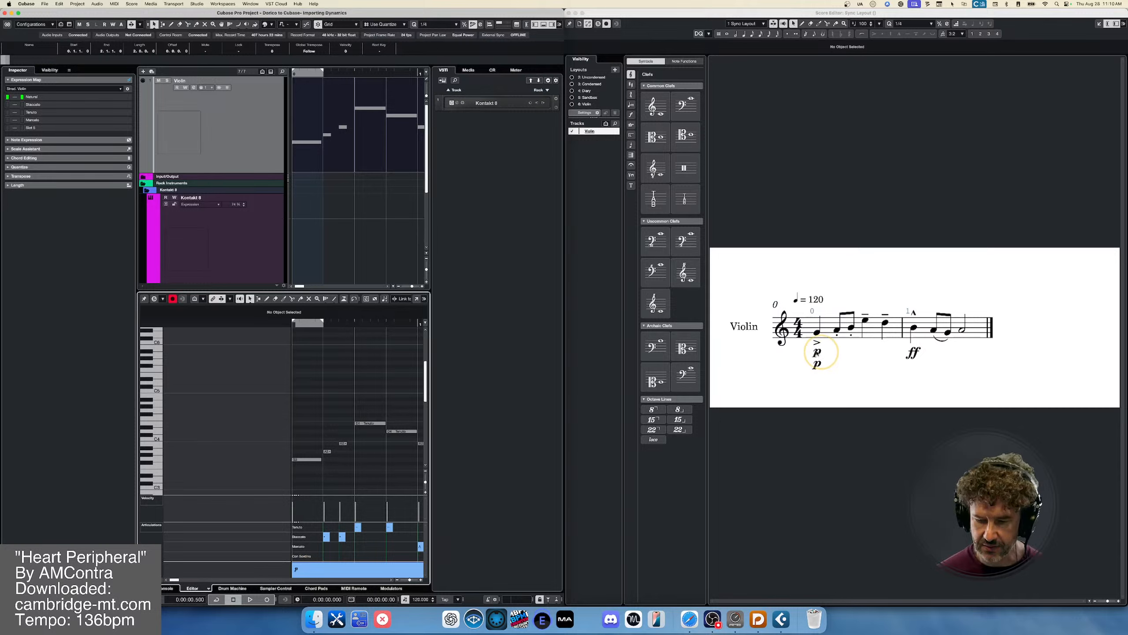
- Select the two p markings under the first note in turn, delete one and undo the deletion
{"action": "left_click", "coordinate": [816, 354]}
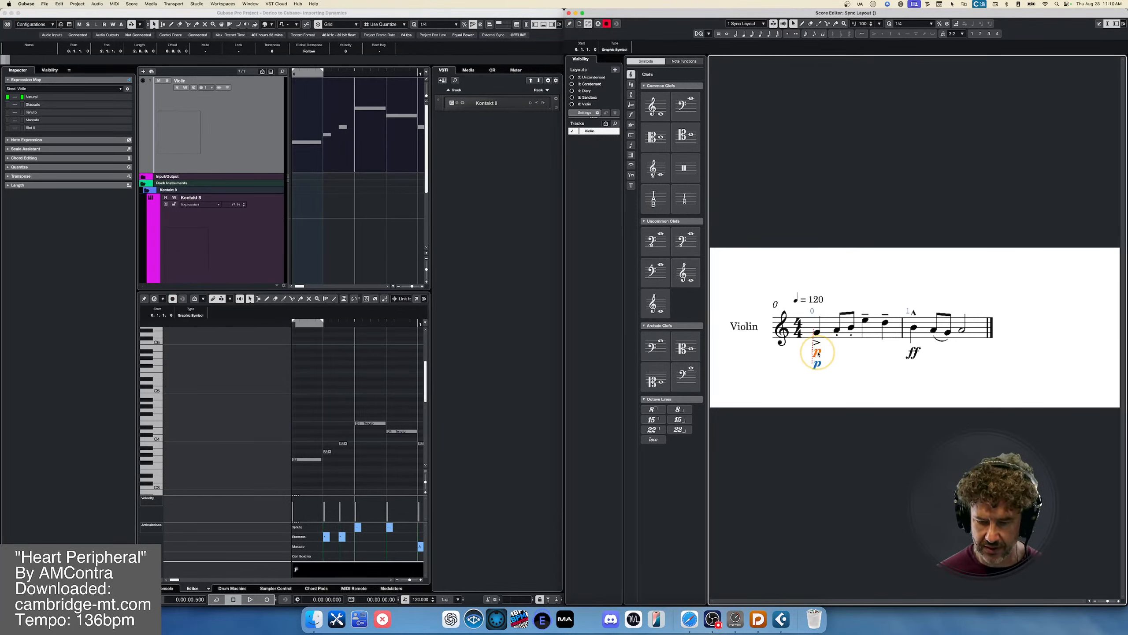
{"action": "left_click_drag", "start_coordinate": [819, 353], "coordinate": [817, 365]}
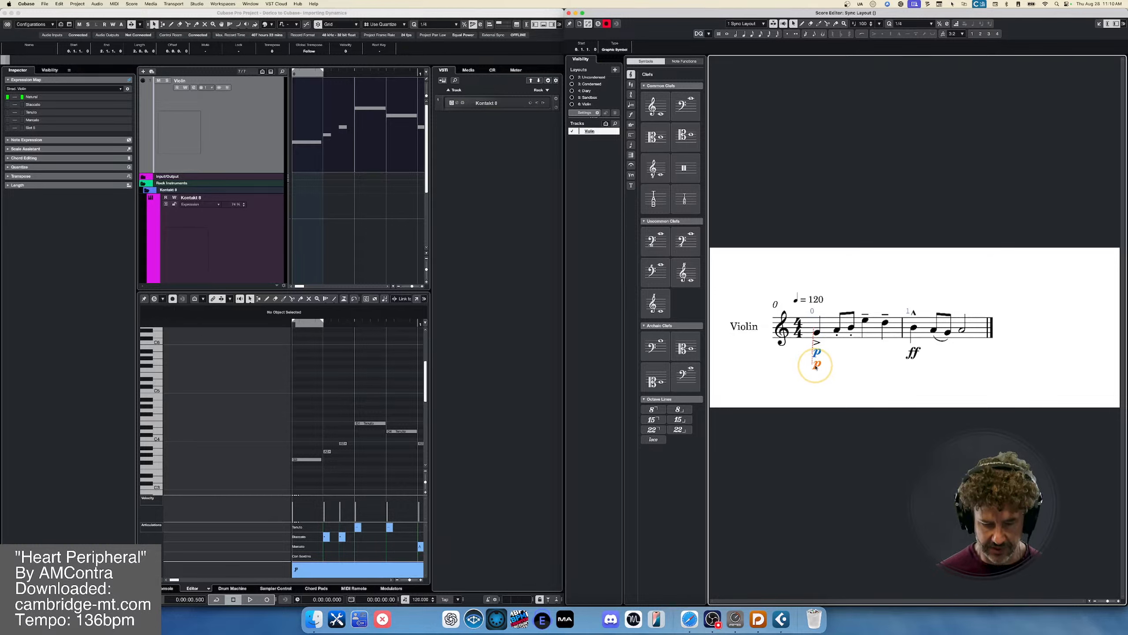
{"action": "key", "text": "Delete"}
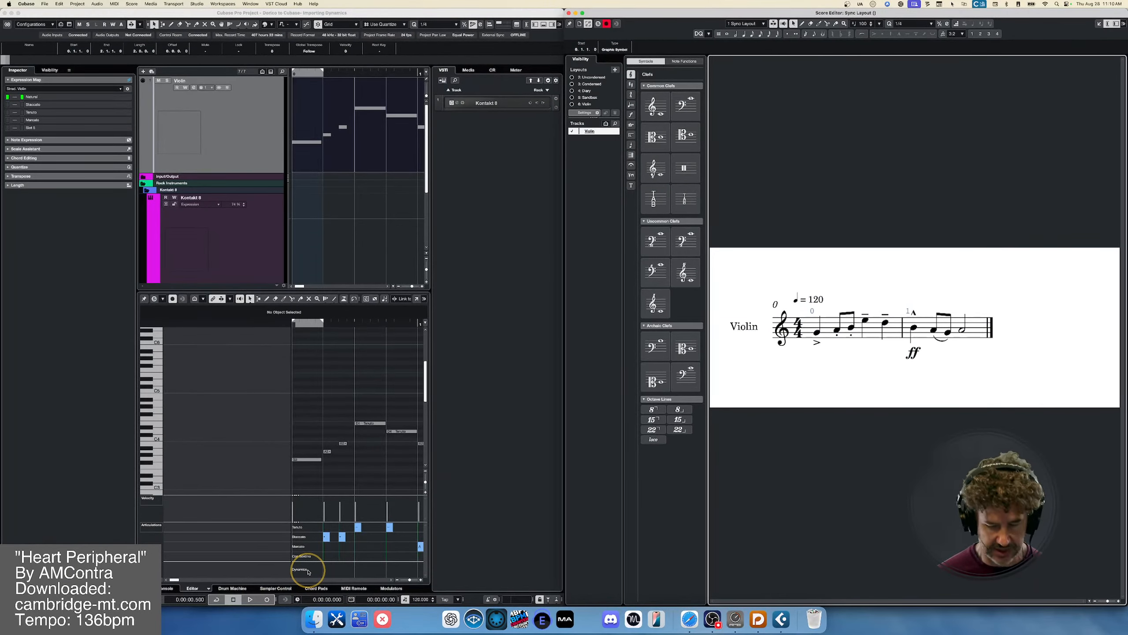
{"action": "key", "text": "super+z"}
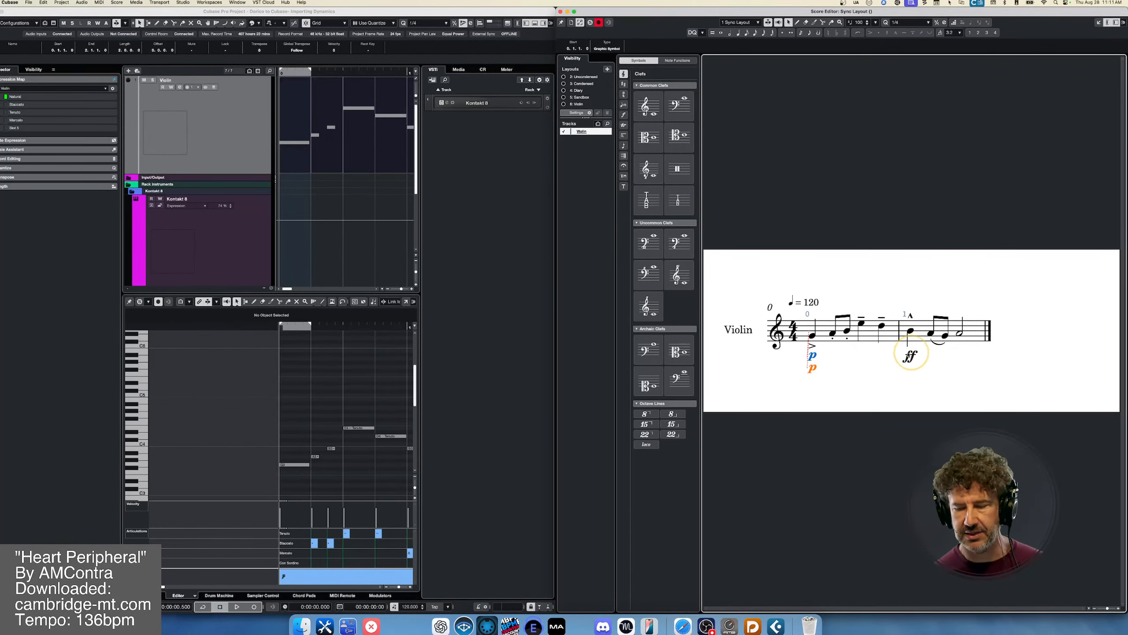
- Insert an ff dynamic in the Dynamics lane at the marcato note matching the score's imported ff marking
{"action": "left_click", "coordinate": [909, 357]}
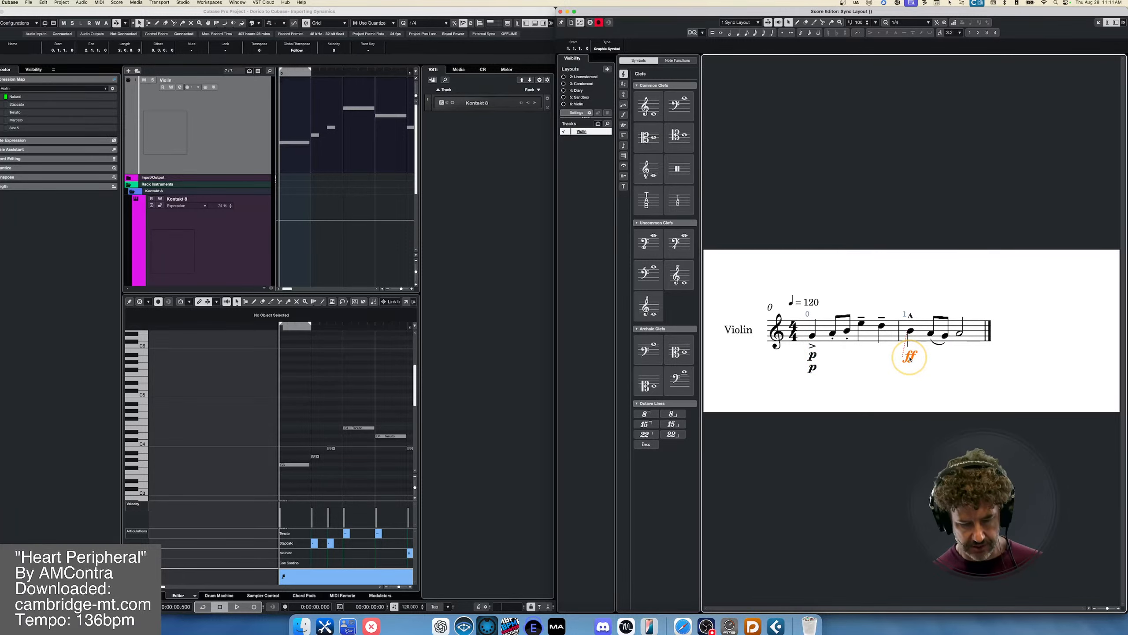
{"action": "key", "text": "l"}
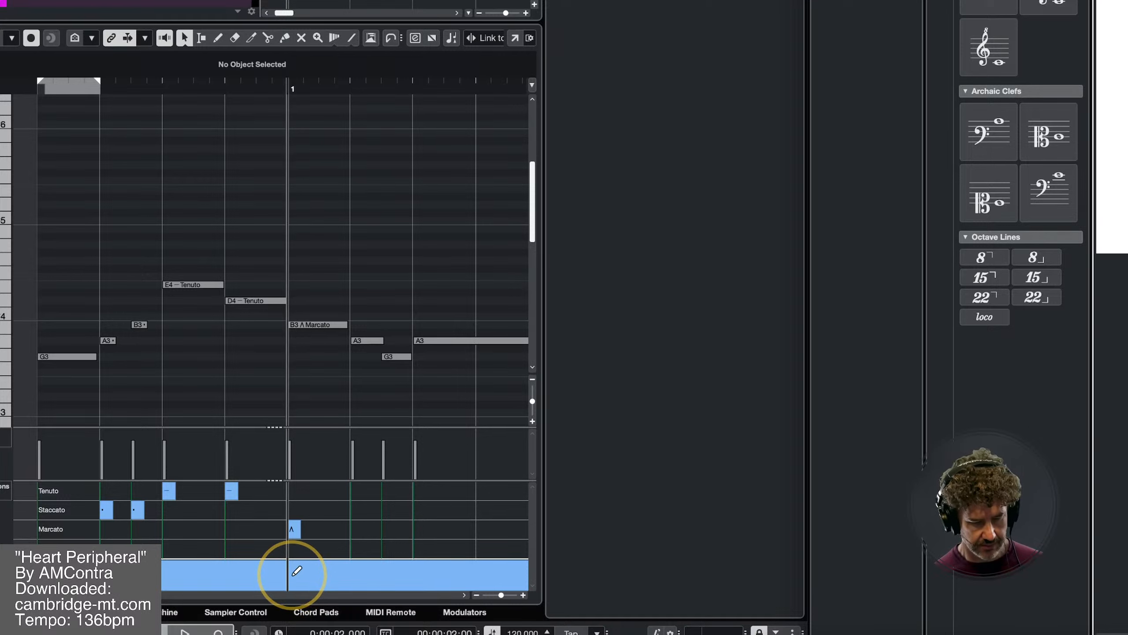
{"action": "left_click", "coordinate": [293, 575]}
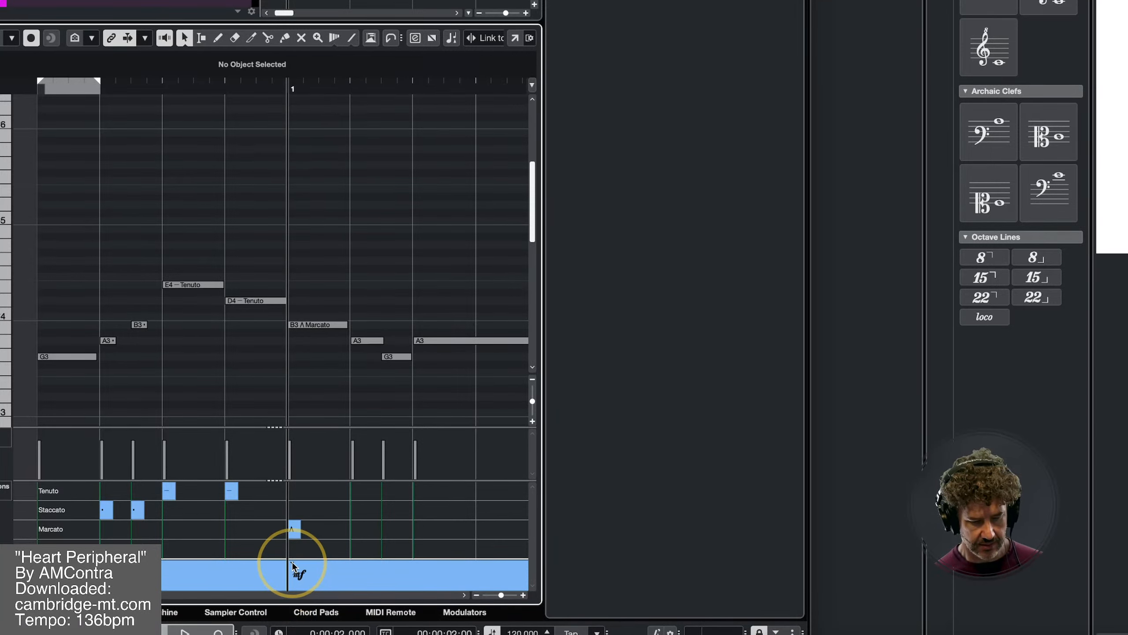
{"action": "left_click", "coordinate": [292, 564]}
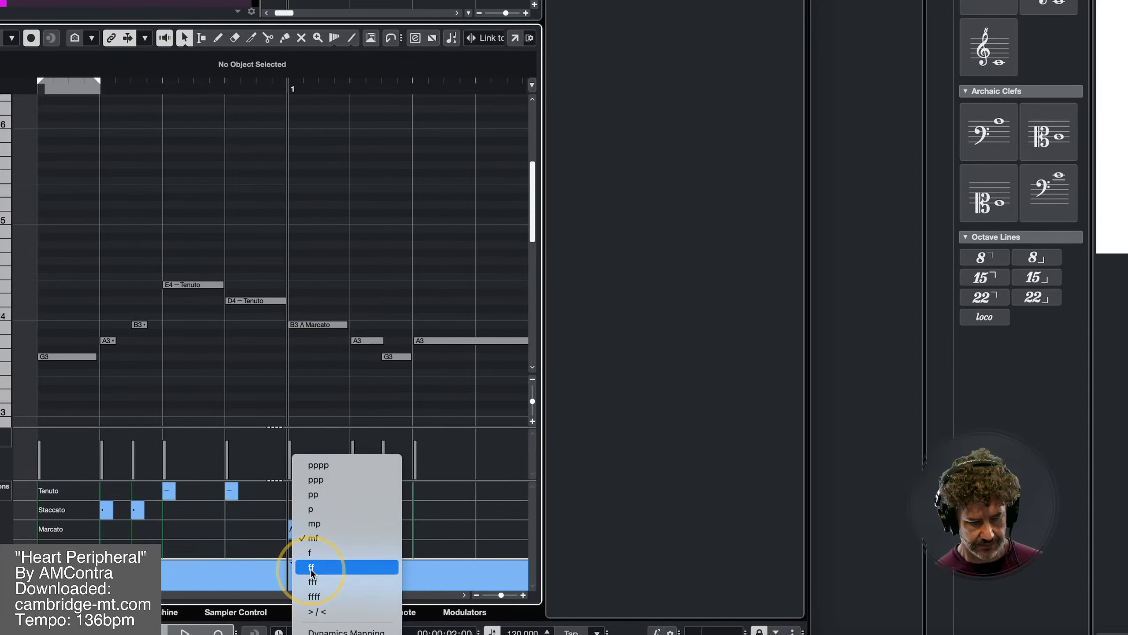
{"action": "left_click", "coordinate": [312, 569]}
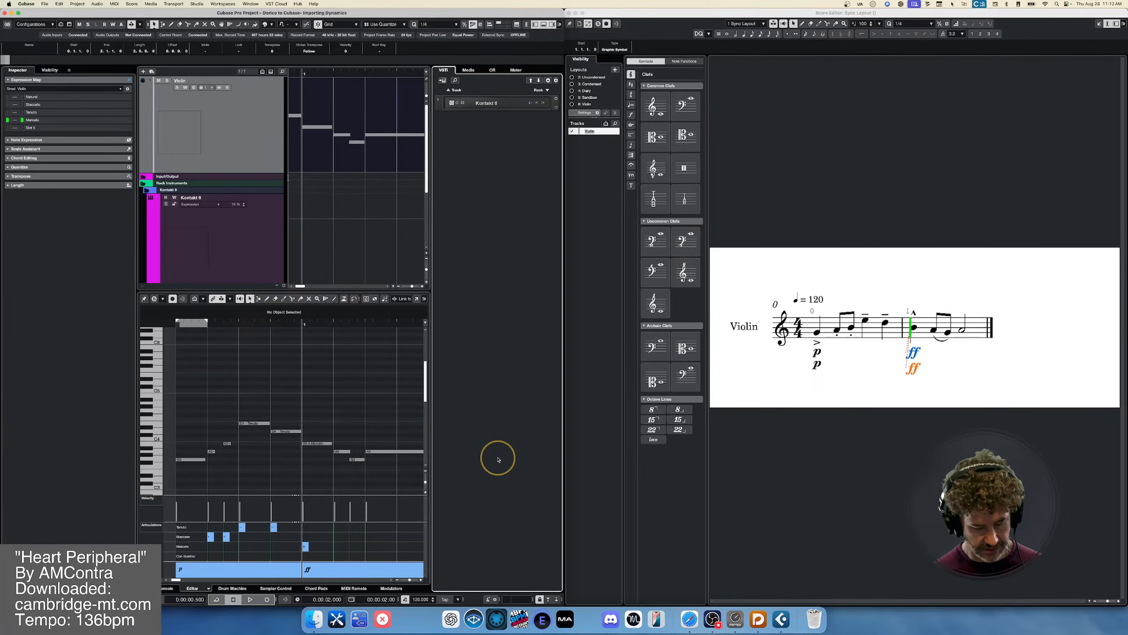
- Hide the project window's right zone and play the violin part back from its first note
{"action": "key", "text": "super+alt+l"}
{"action": "key", "text": "super+alt+l"}
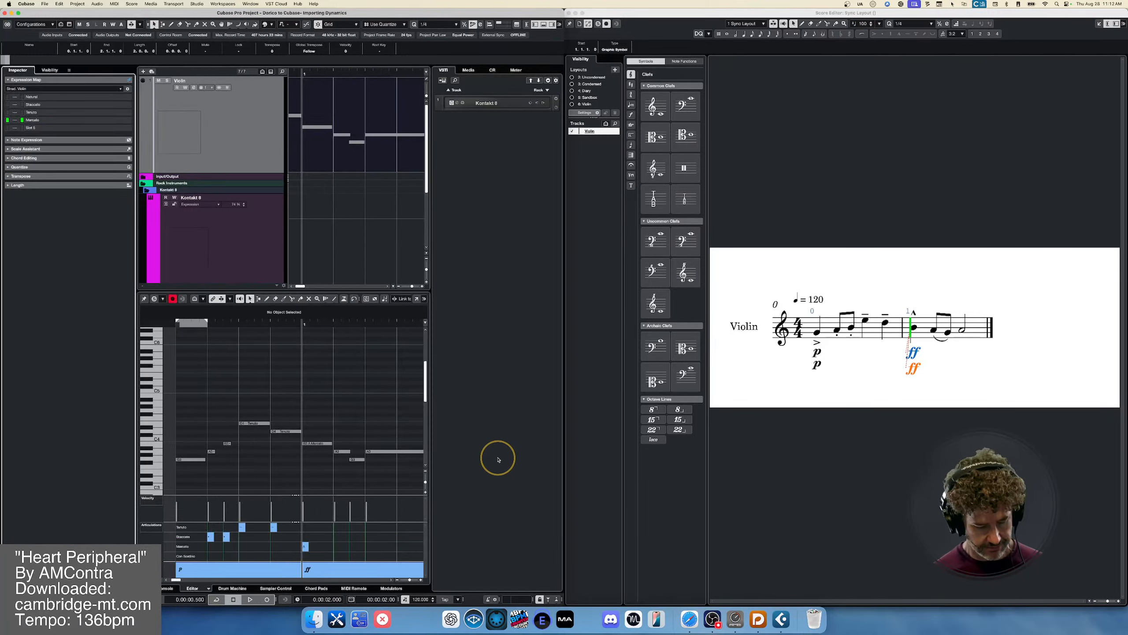
{"action": "key", "text": "super+alt+r"}
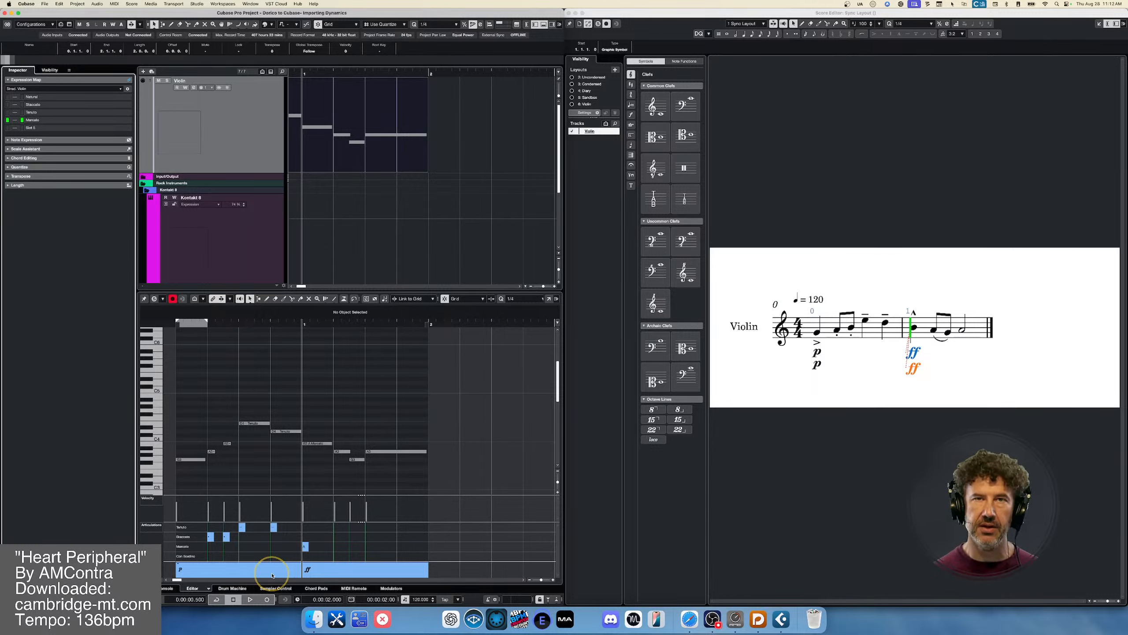
{"action": "left_click", "coordinate": [192, 460]}
{"action": "key", "text": "space"}
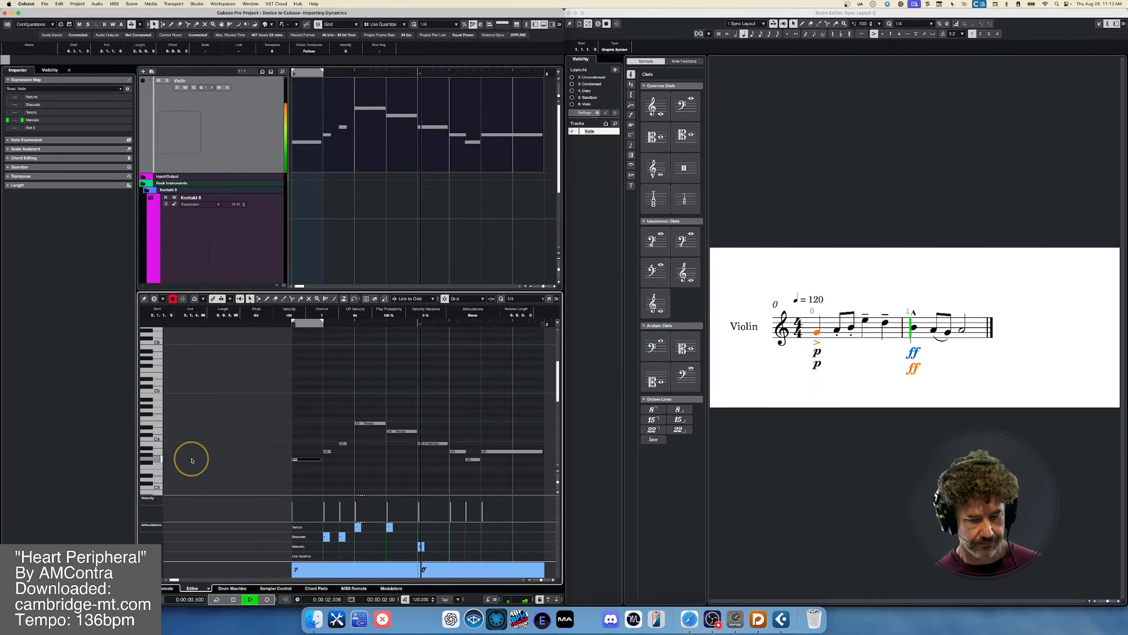
{"action": "key", "text": "space"}
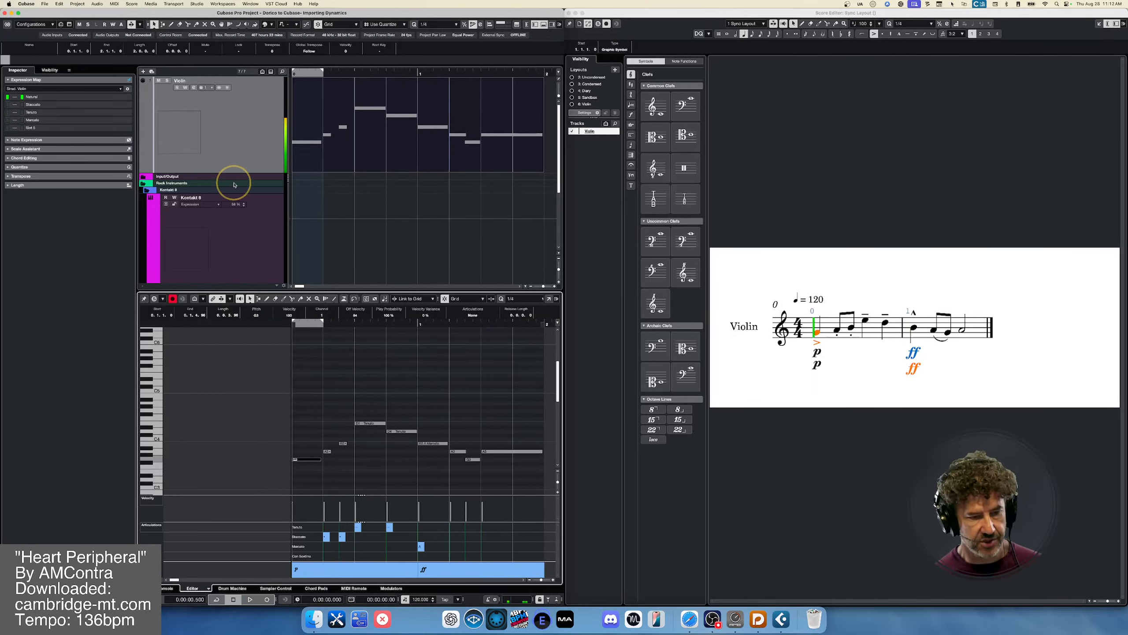
- Open the Violin track's Kontakt instrument and play the part to watch the Stradivari Violin's Dynamics control
{"action": "left_click", "coordinate": [239, 126]}
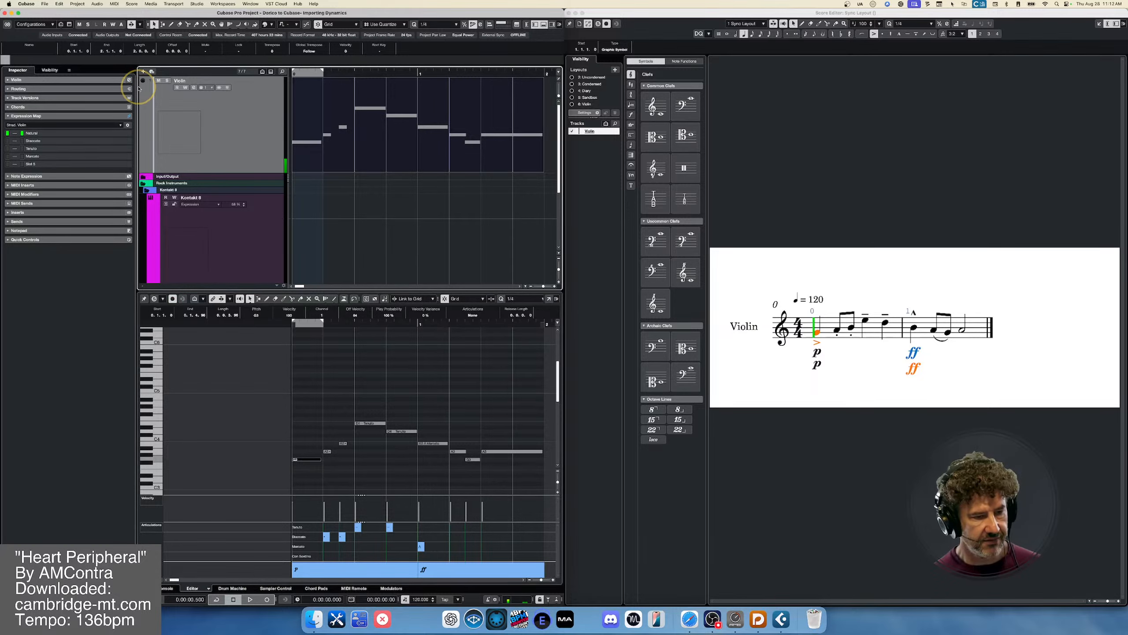
{"action": "left_click", "coordinate": [116, 81]}
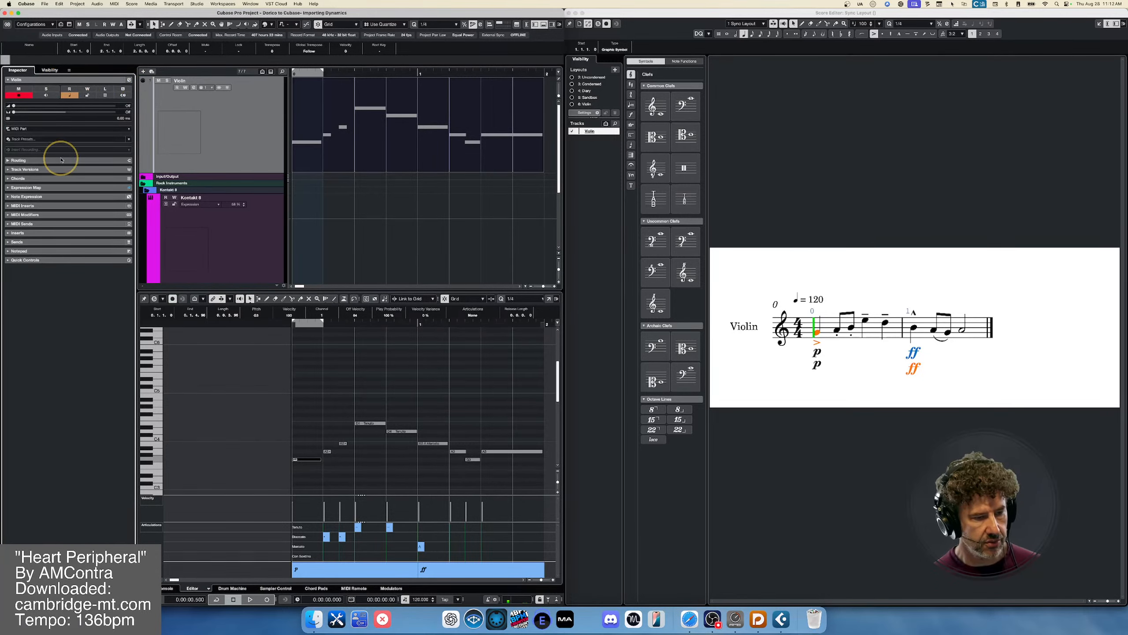
{"action": "left_click", "coordinate": [62, 160]}
{"action": "left_click", "coordinate": [128, 121]}
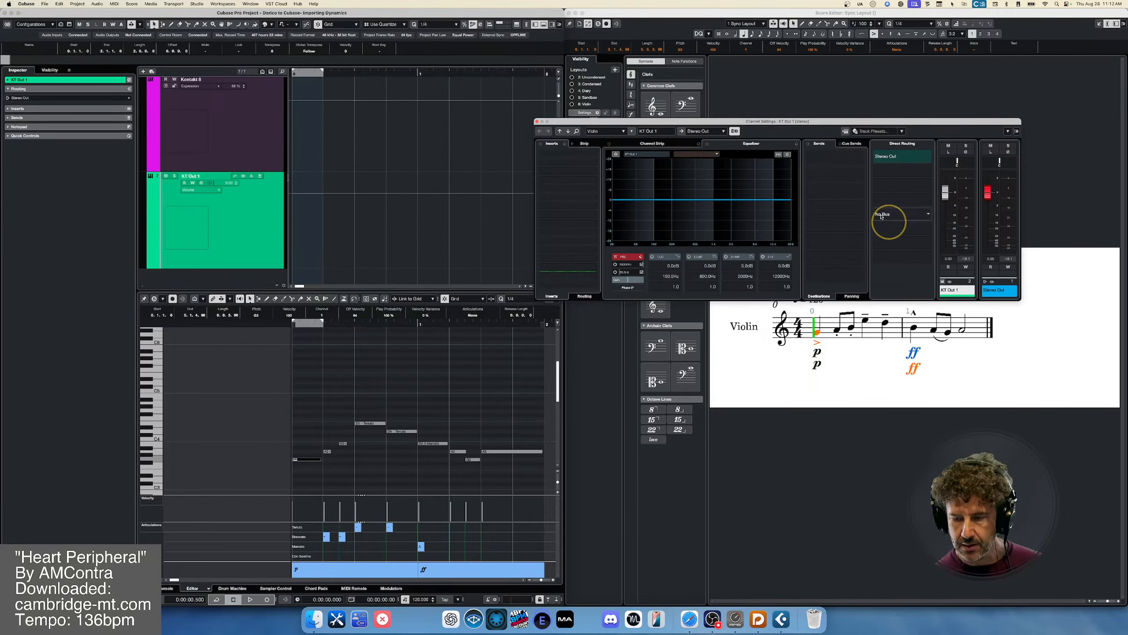
{"action": "left_click", "coordinate": [845, 131]}
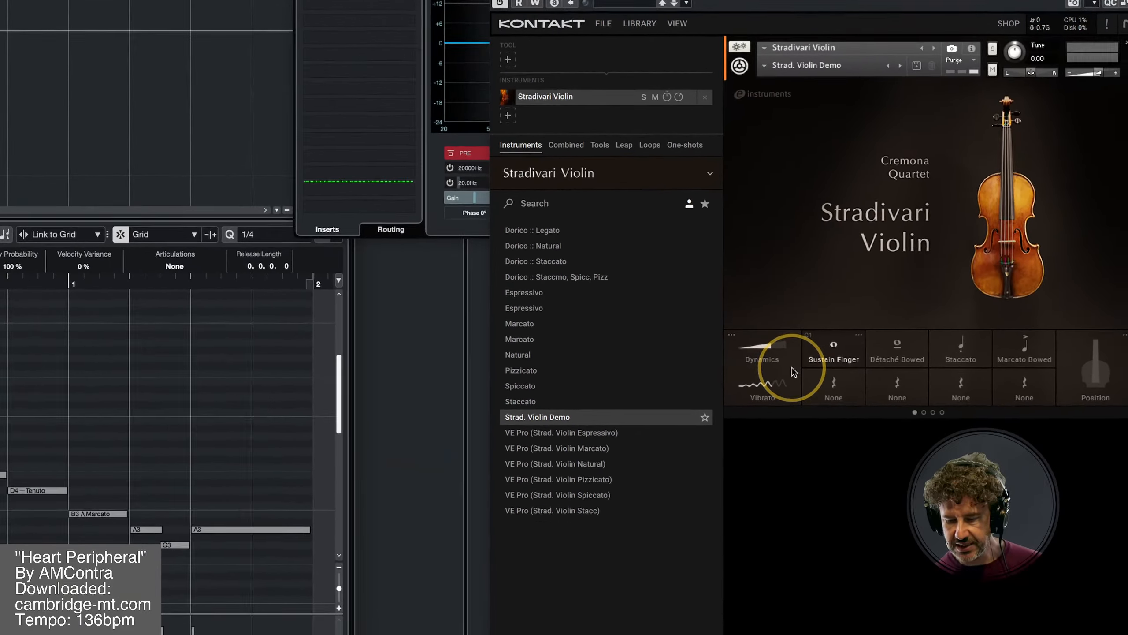
{"action": "key", "text": "space"}
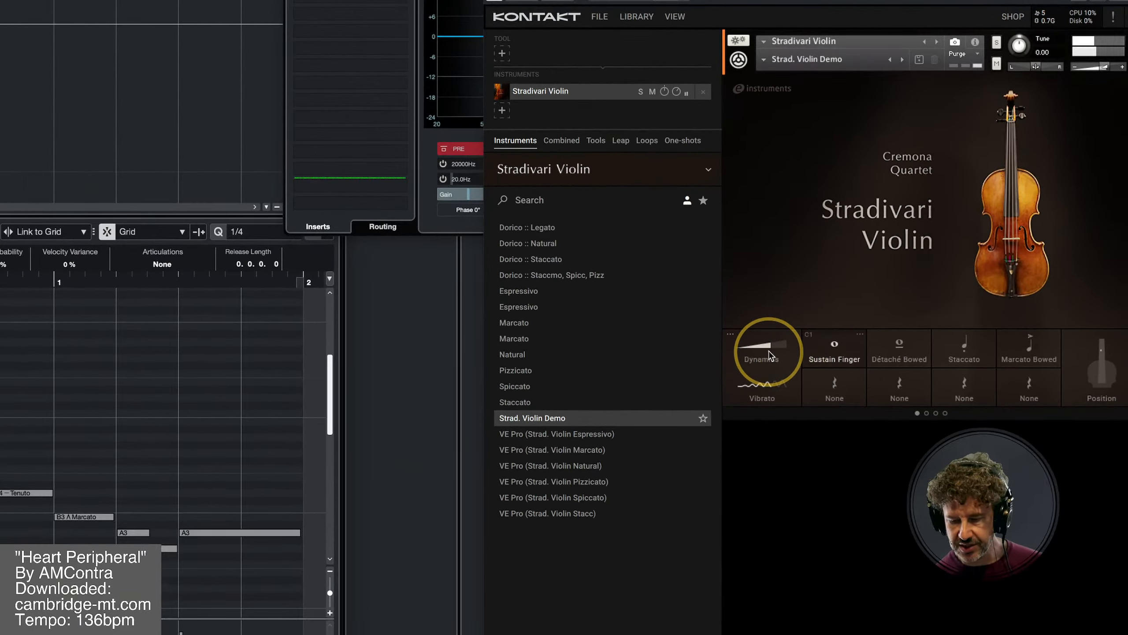